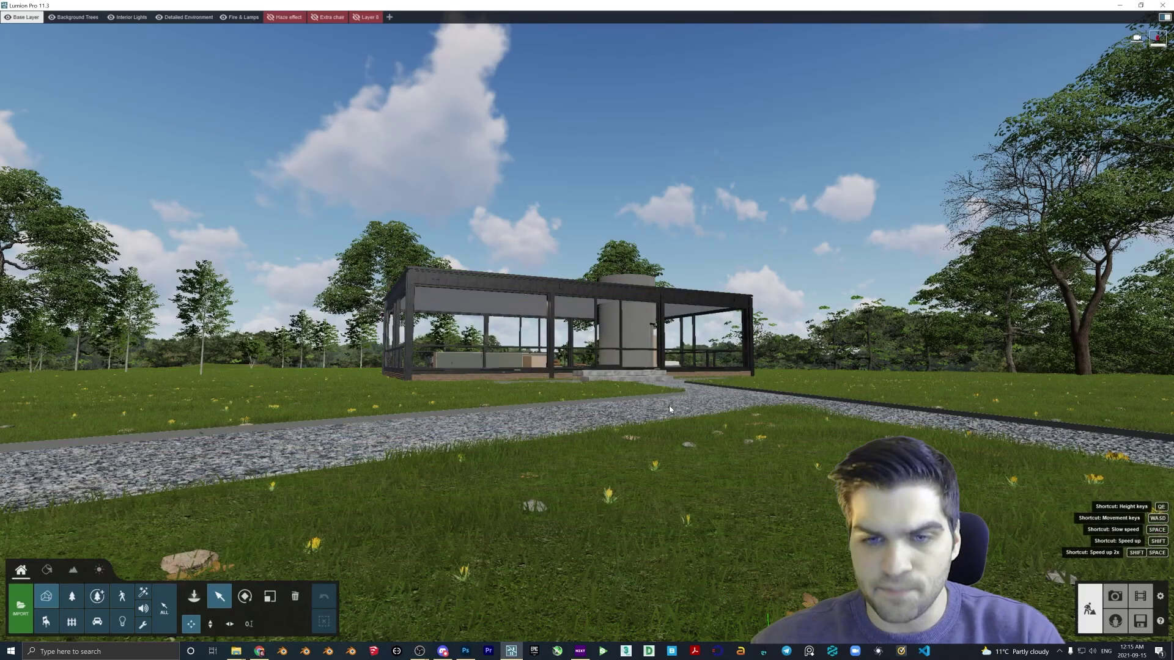
Orbit the view to face the glass house.
mouse_move(669, 405)
mouse_down()
mouse_move(644, 414)
mouse_move(649, 405)
mouse_up()
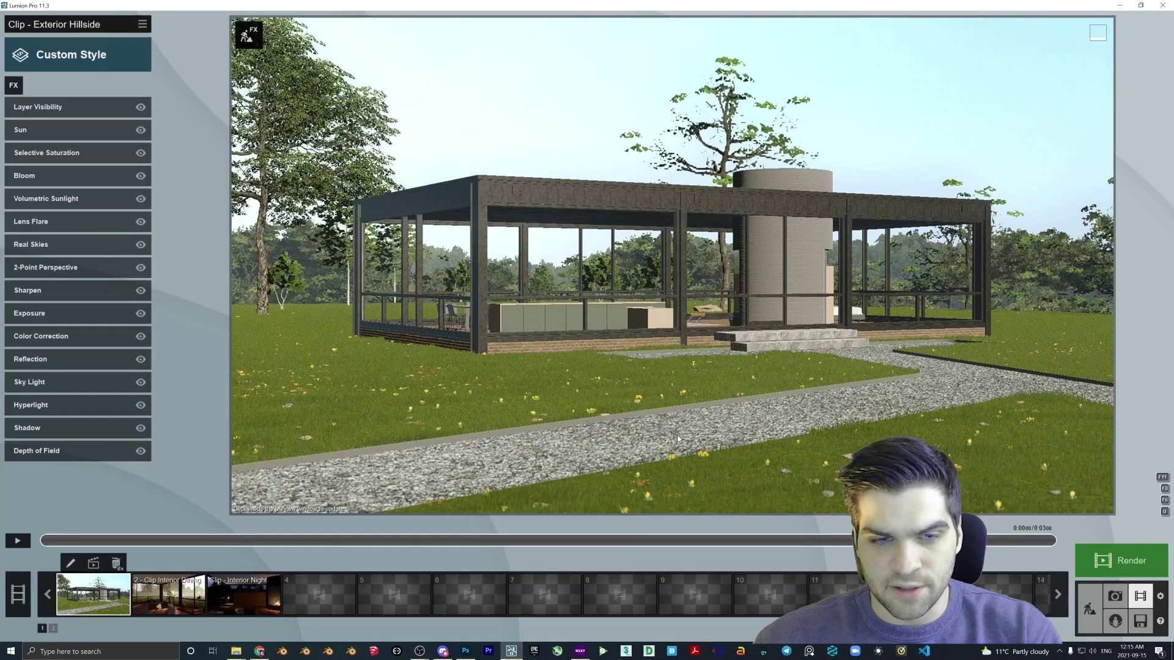
Start a new clip in slot 4 and fly the camera low across the meadow toward the house.
click(316, 576)
click(317, 466)
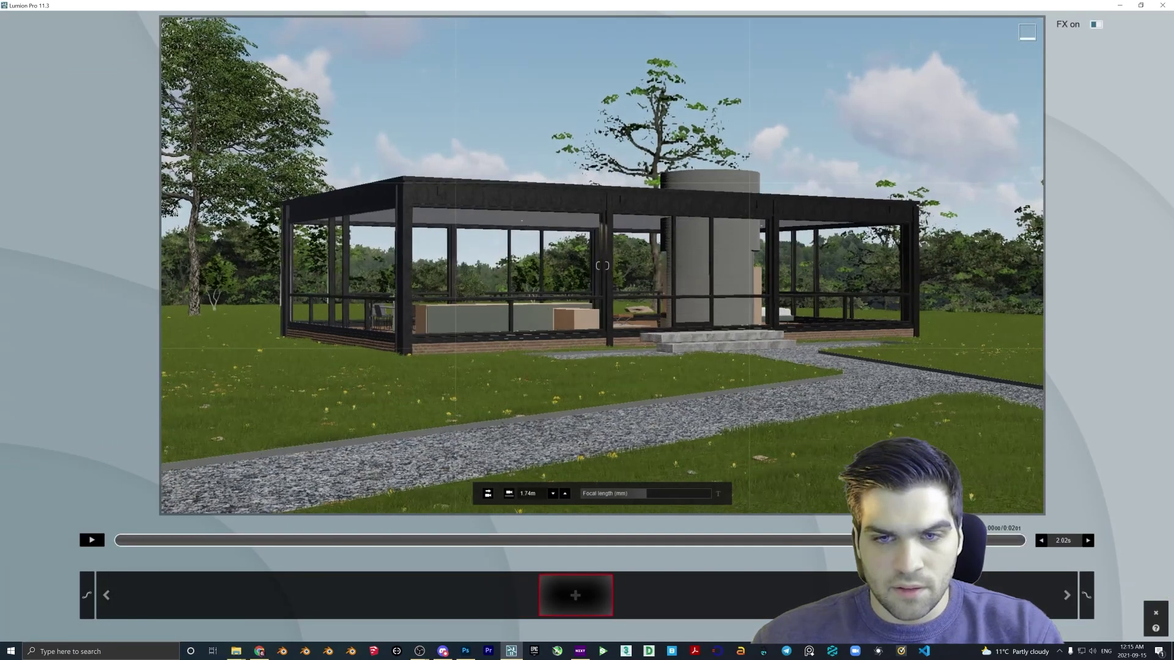
key(s)
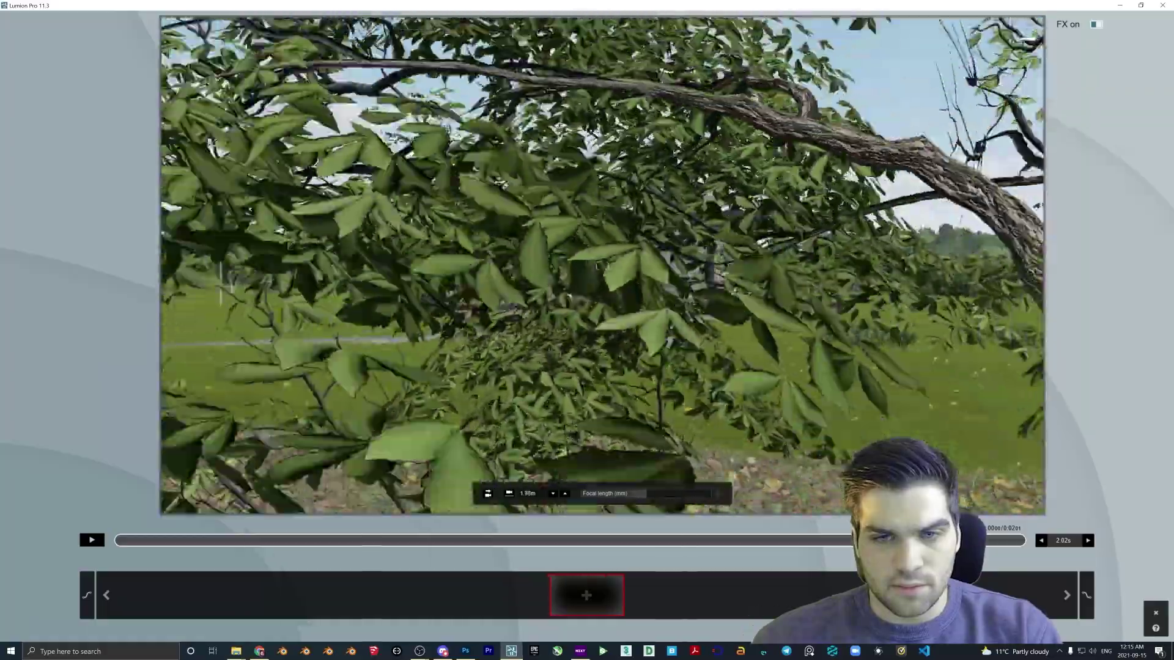
key(s)
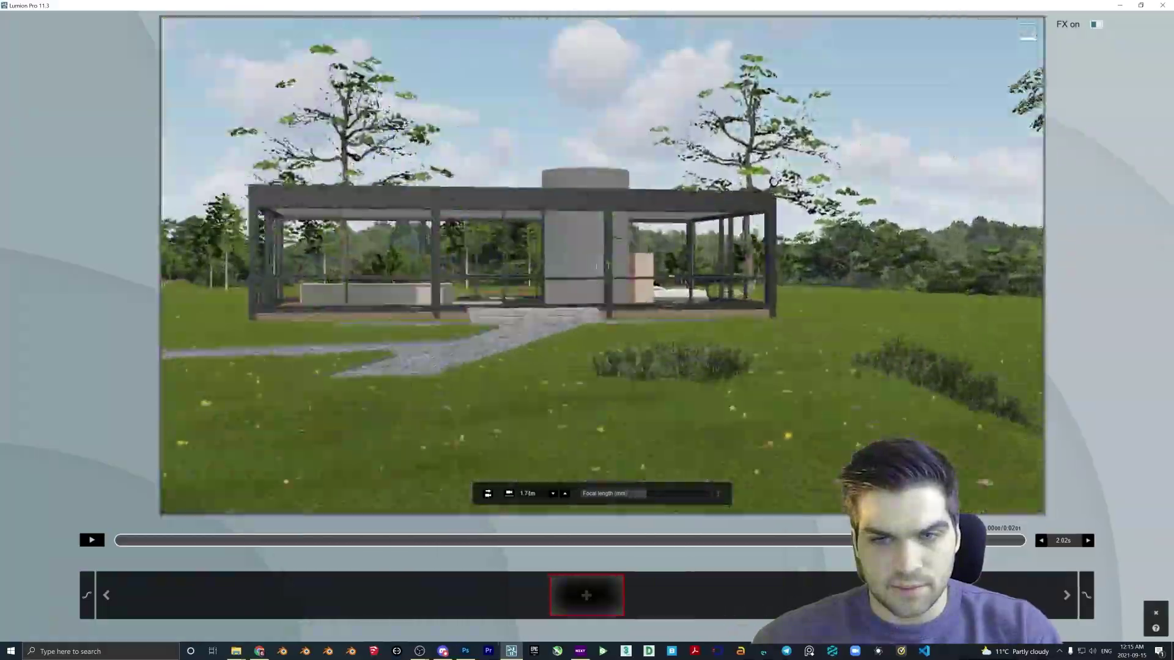
key(e)
key(w)
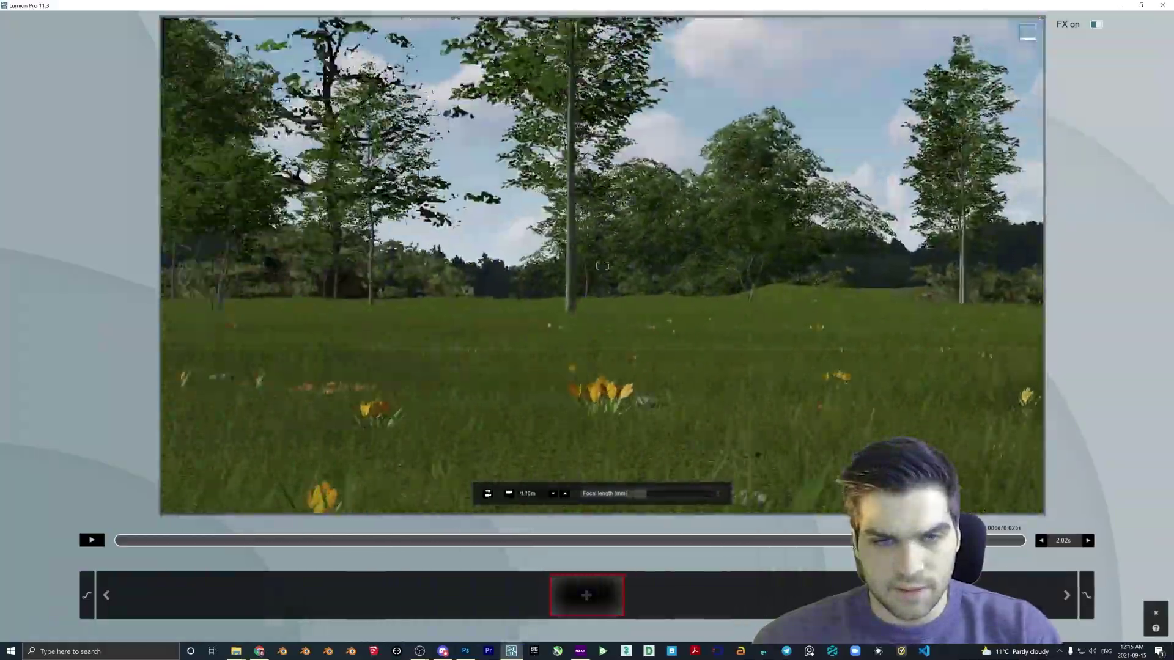
key(q)
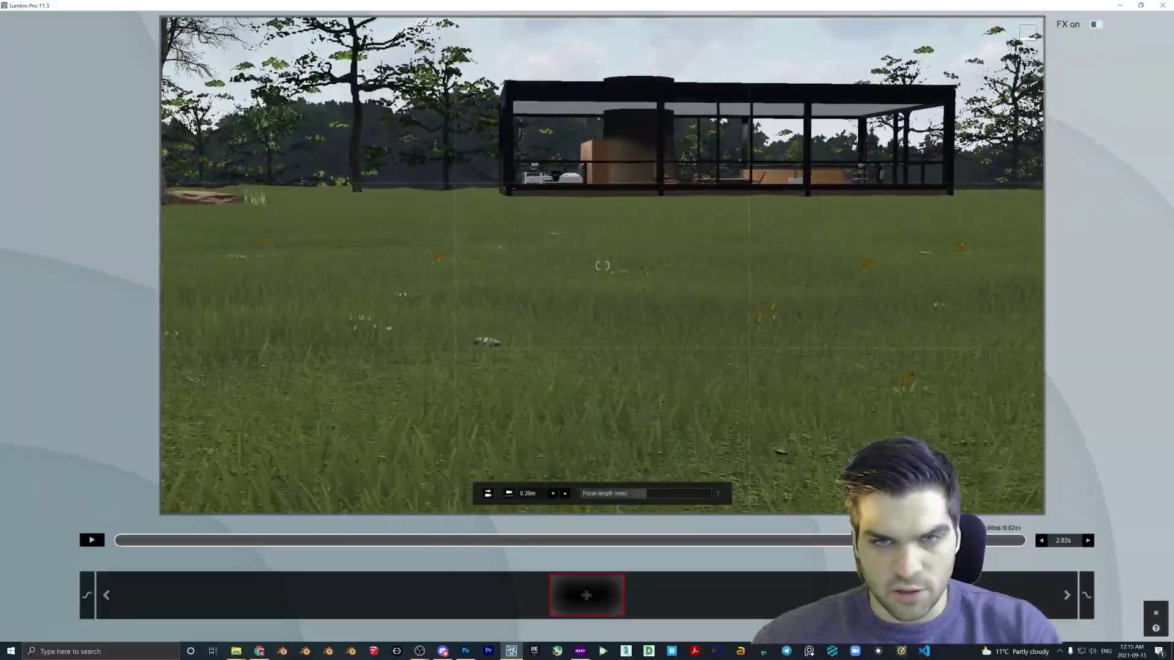
key(s)
key(q)
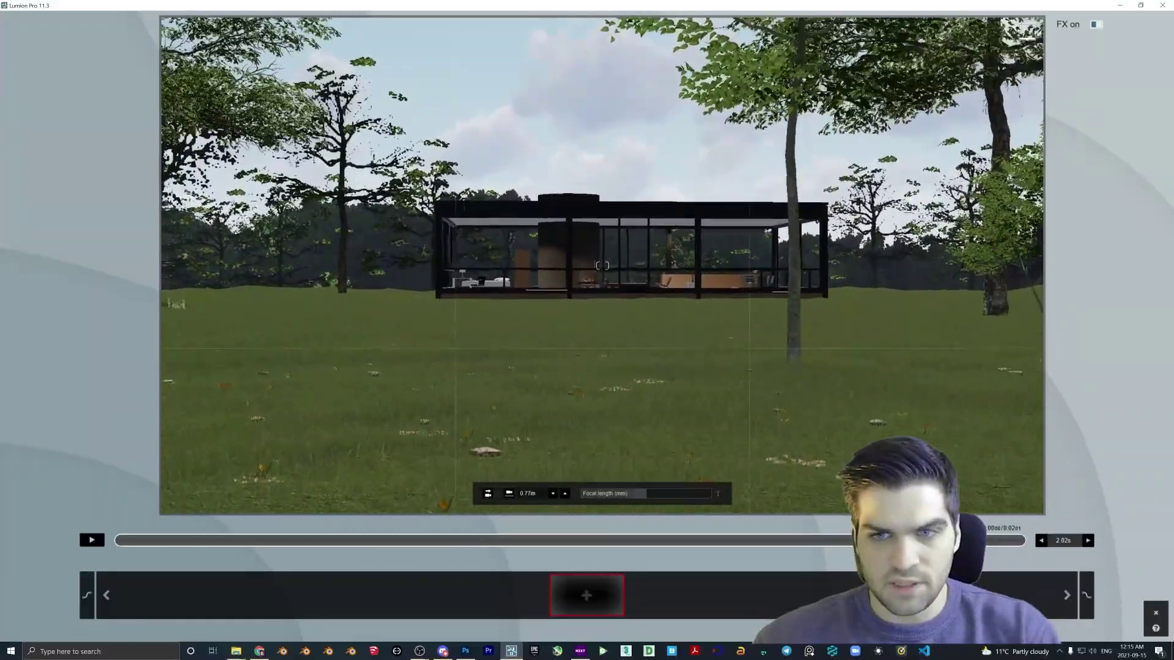
key(w)
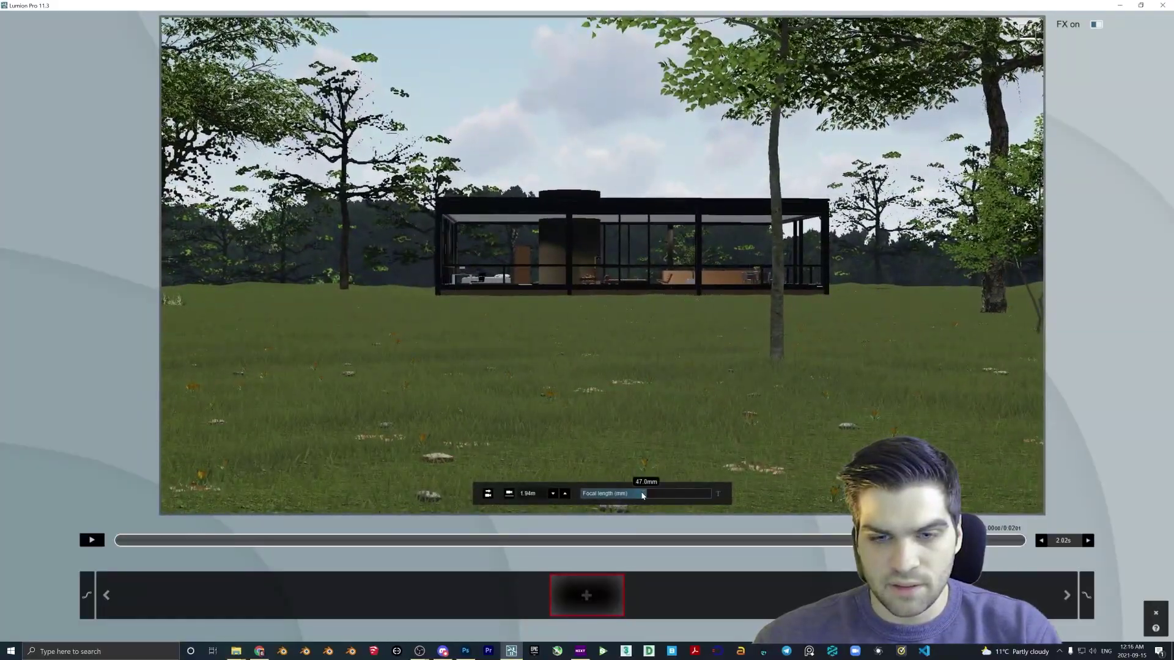
Set the focal length to about 29mm and record the first camera keyframe.
drag(645, 494, 633, 495)
key(s)
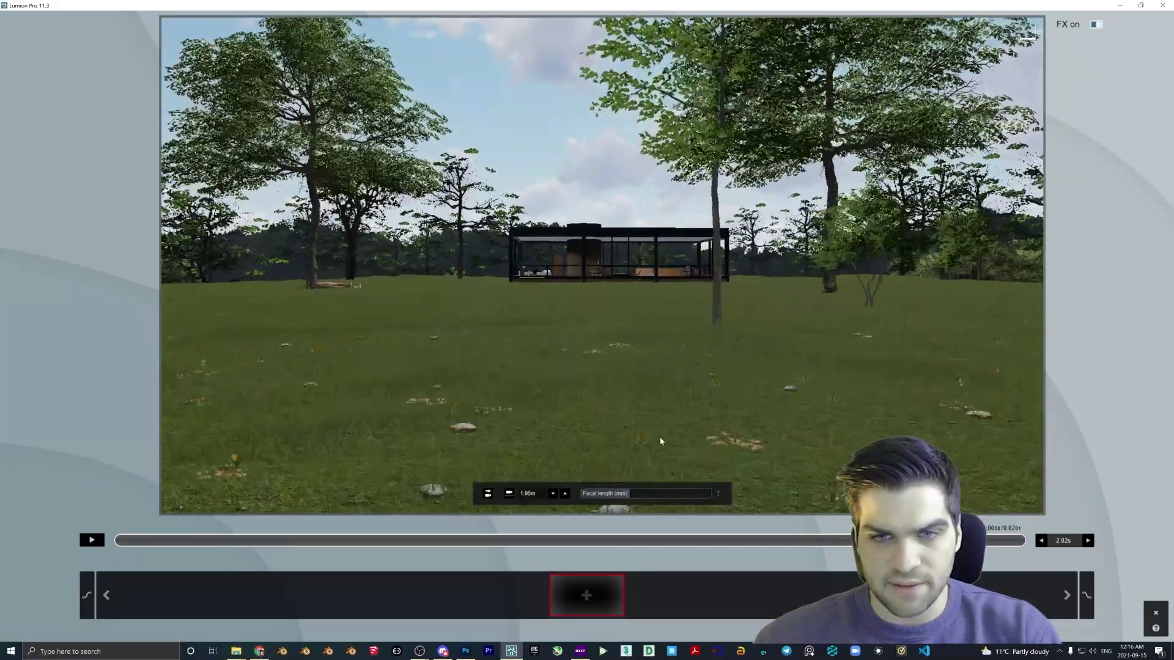
click(634, 494)
key(w)
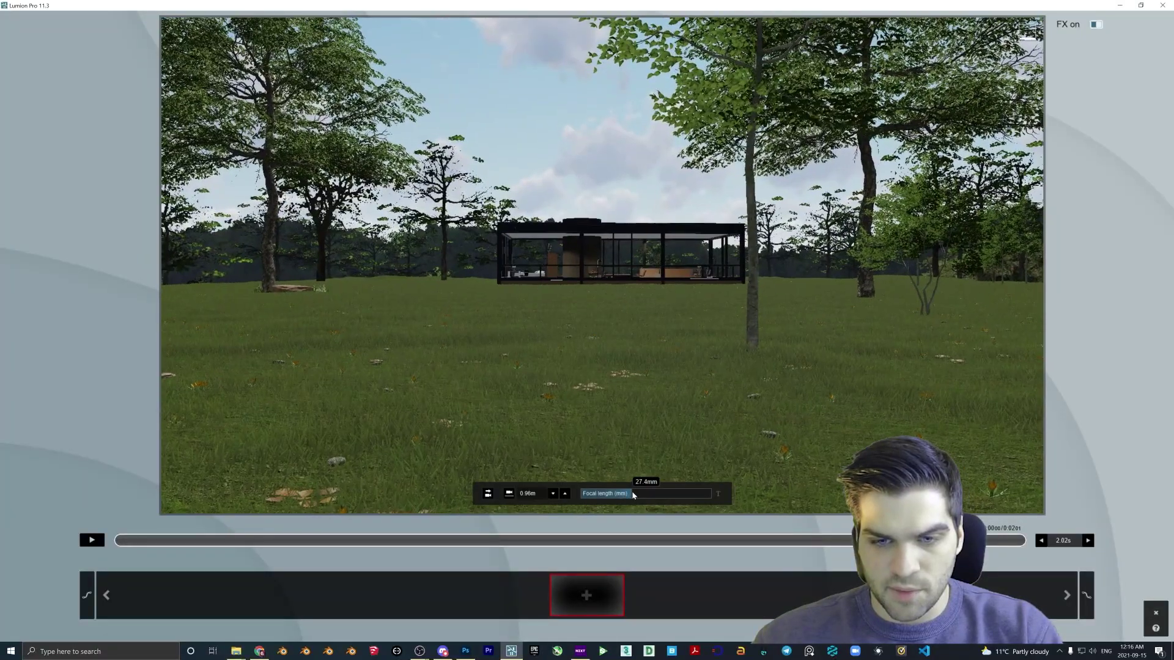
click(584, 602)
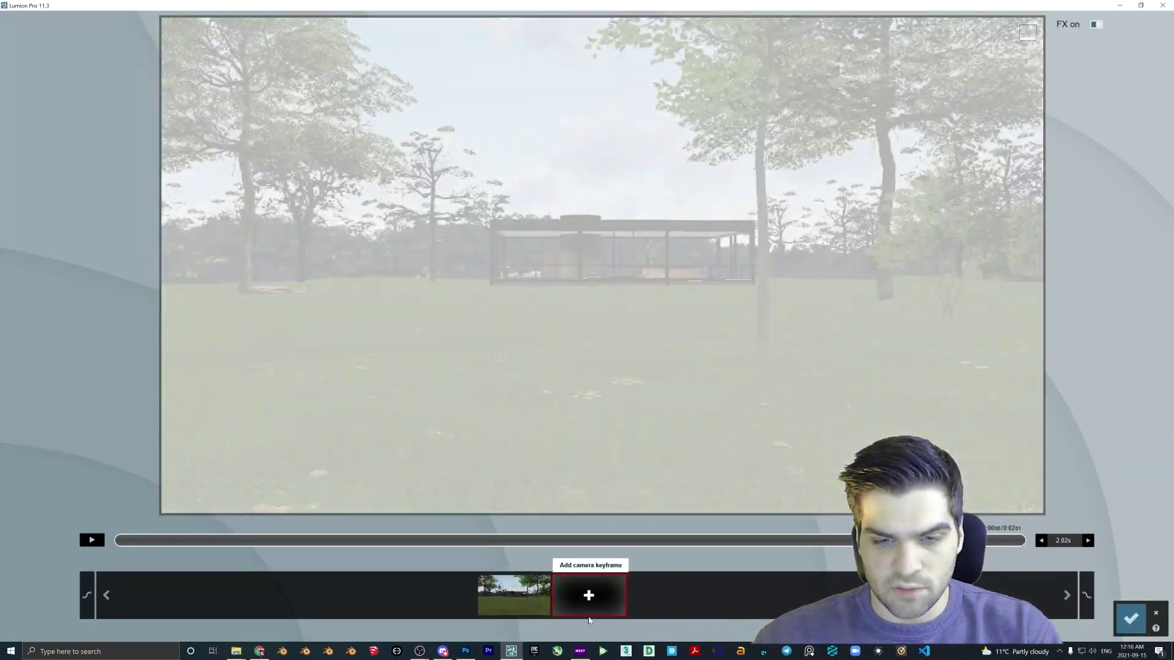
Record a second keyframe closer to the house and set the clip length to 10 seconds.
key(w)
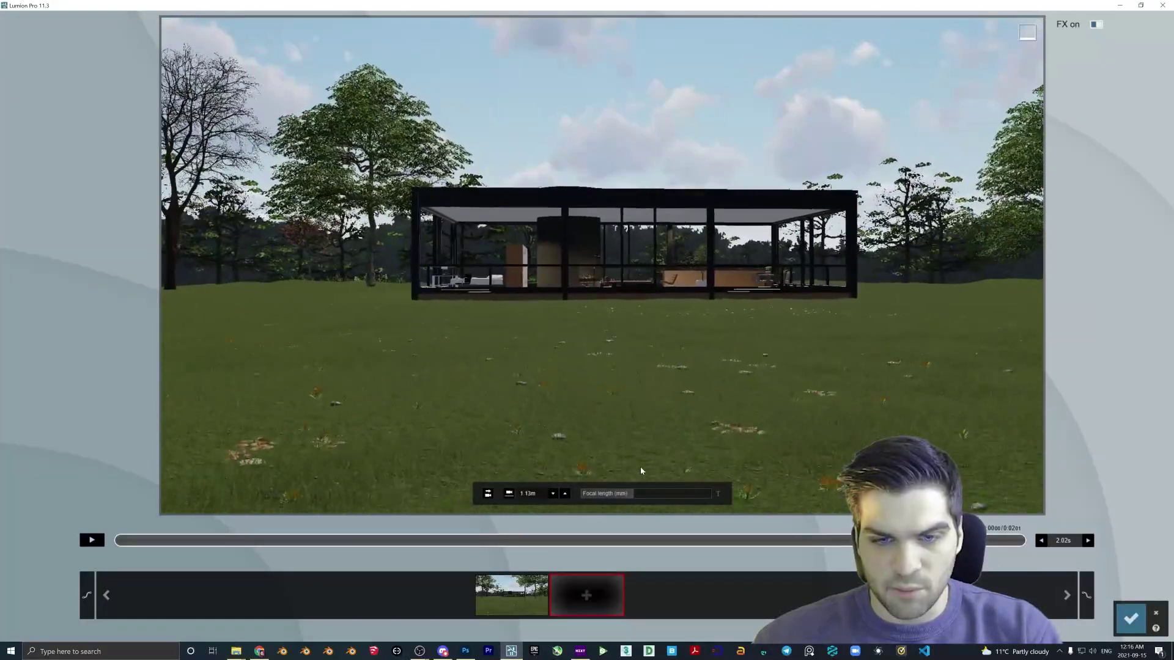
click(582, 598)
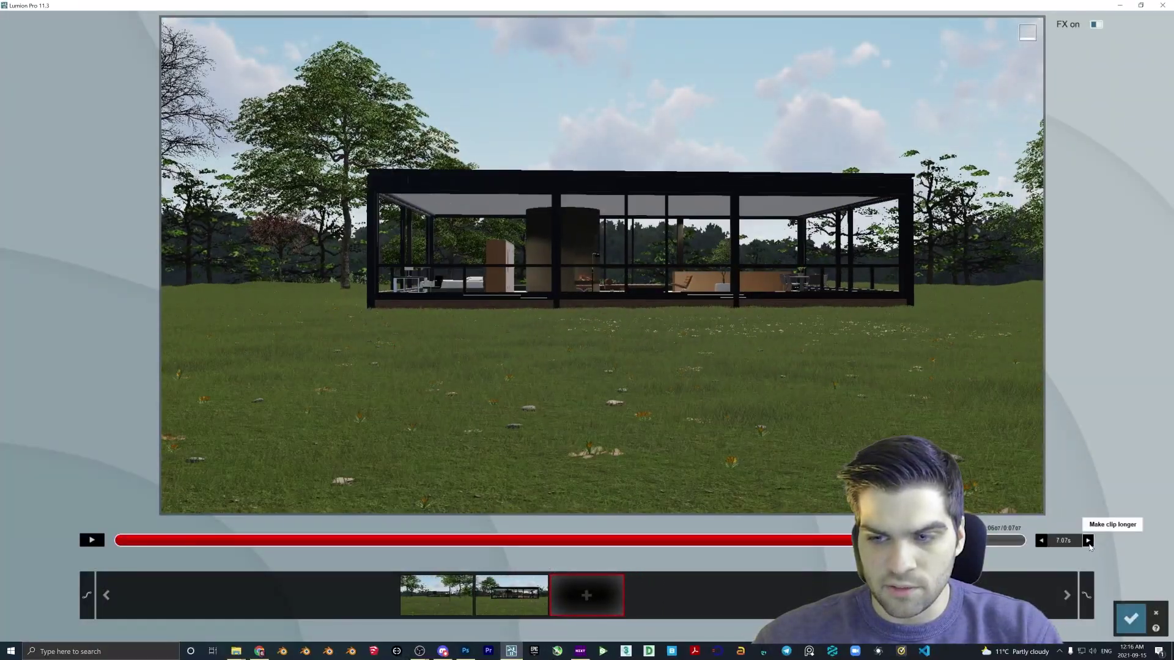
click(1064, 541)
text(10)
key(Return)
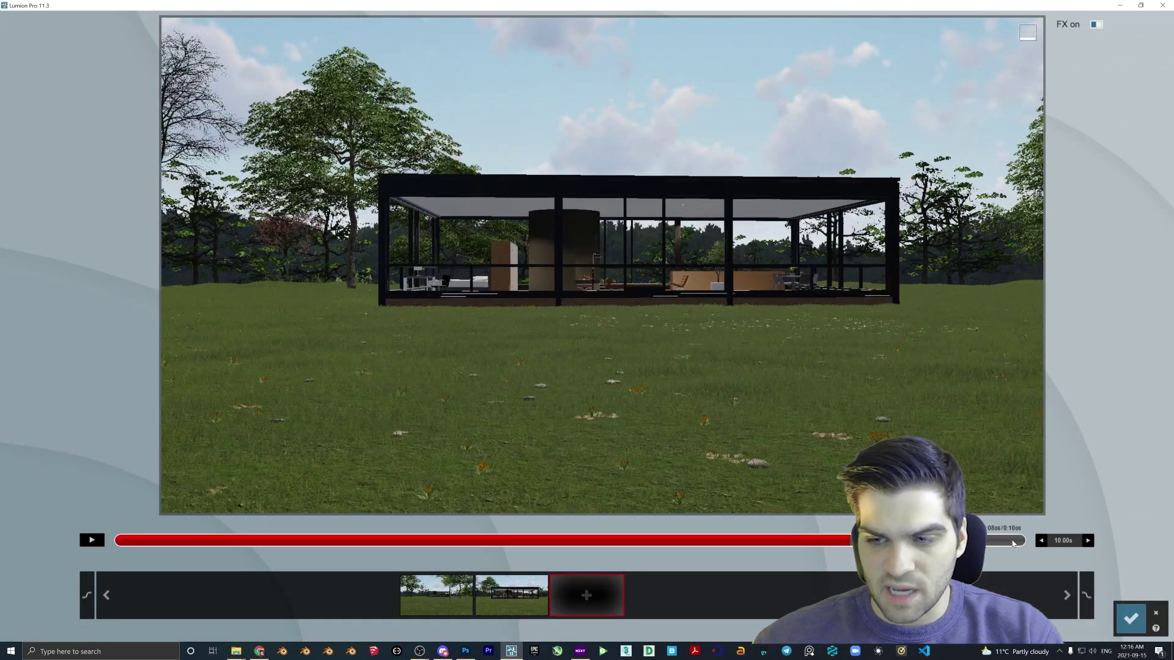
click(1131, 619)
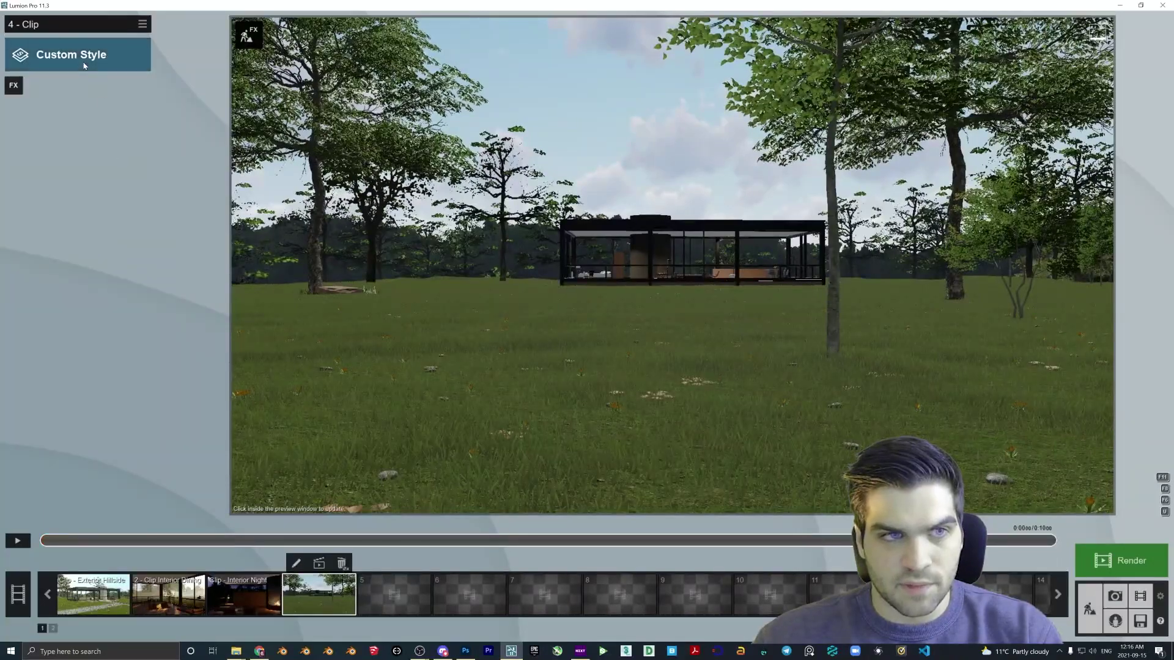
Apply the Realistic style and choose a heavy Overcast sky in Real Skies.
click(86, 60)
click(608, 270)
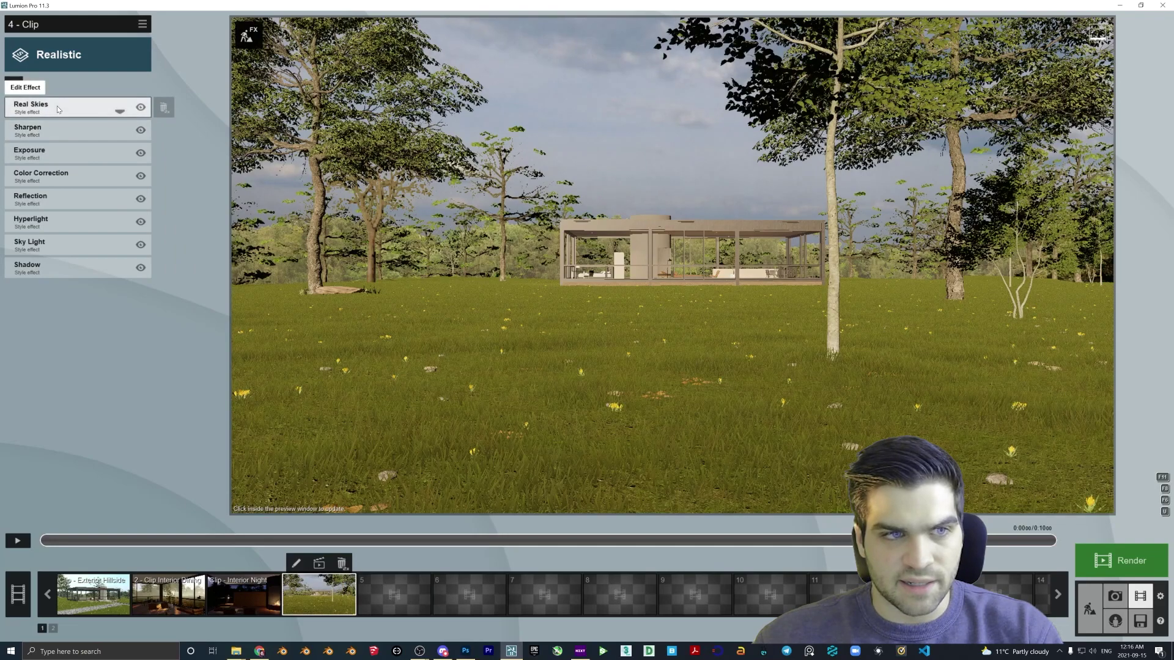
click(57, 106)
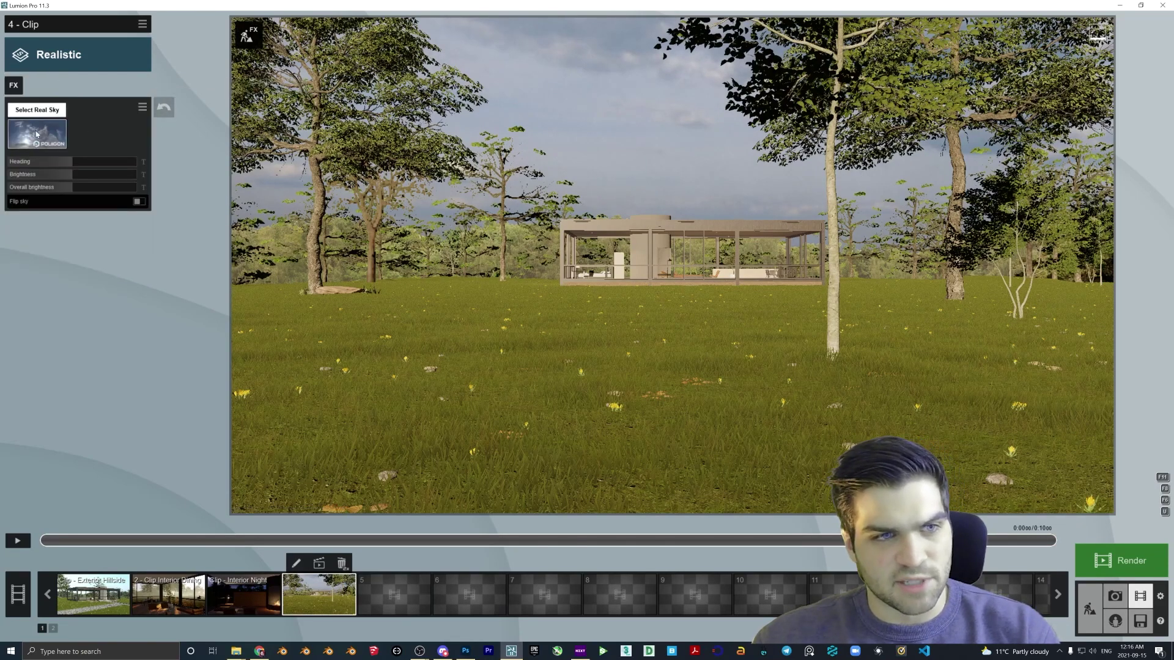
click(37, 133)
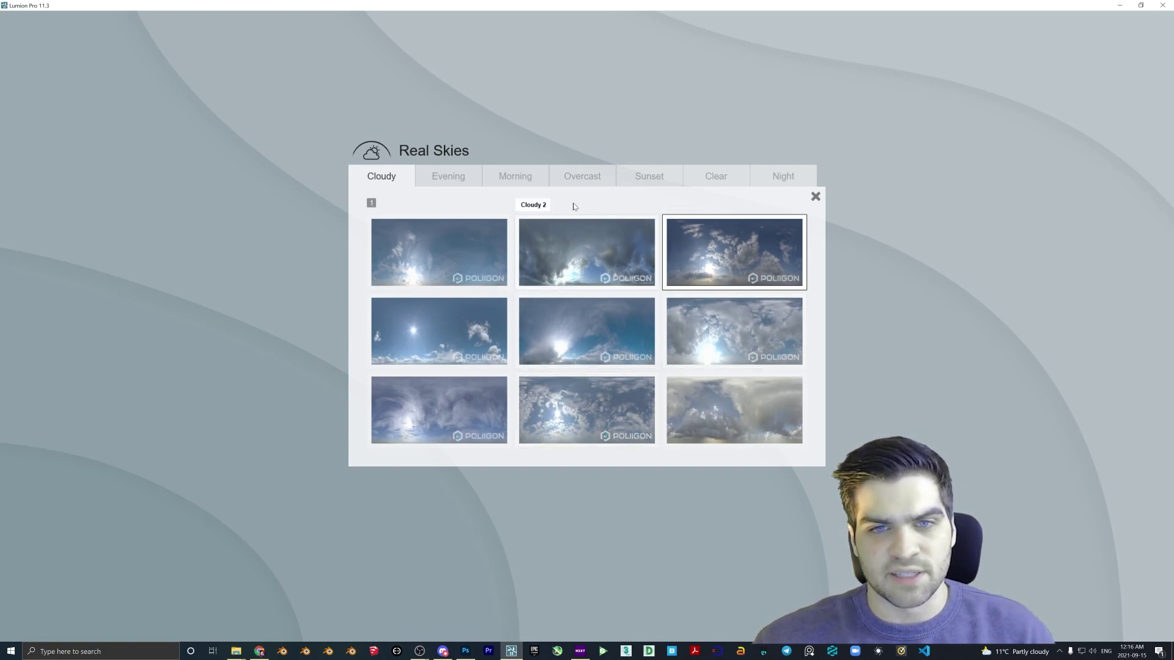
click(578, 174)
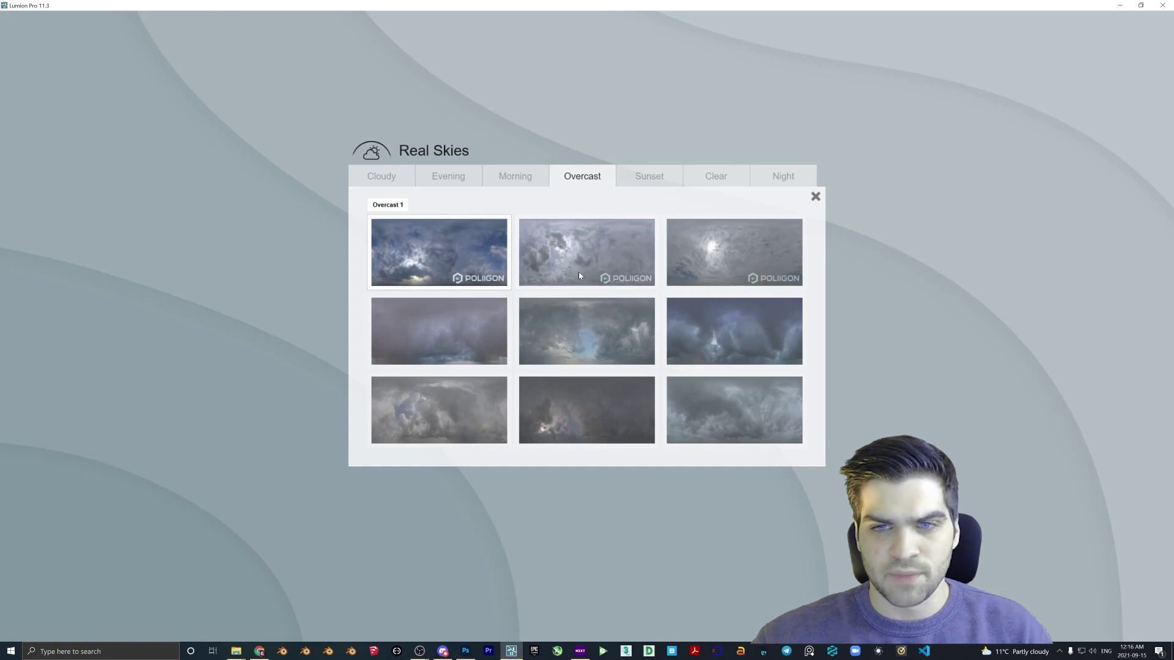
click(710, 415)
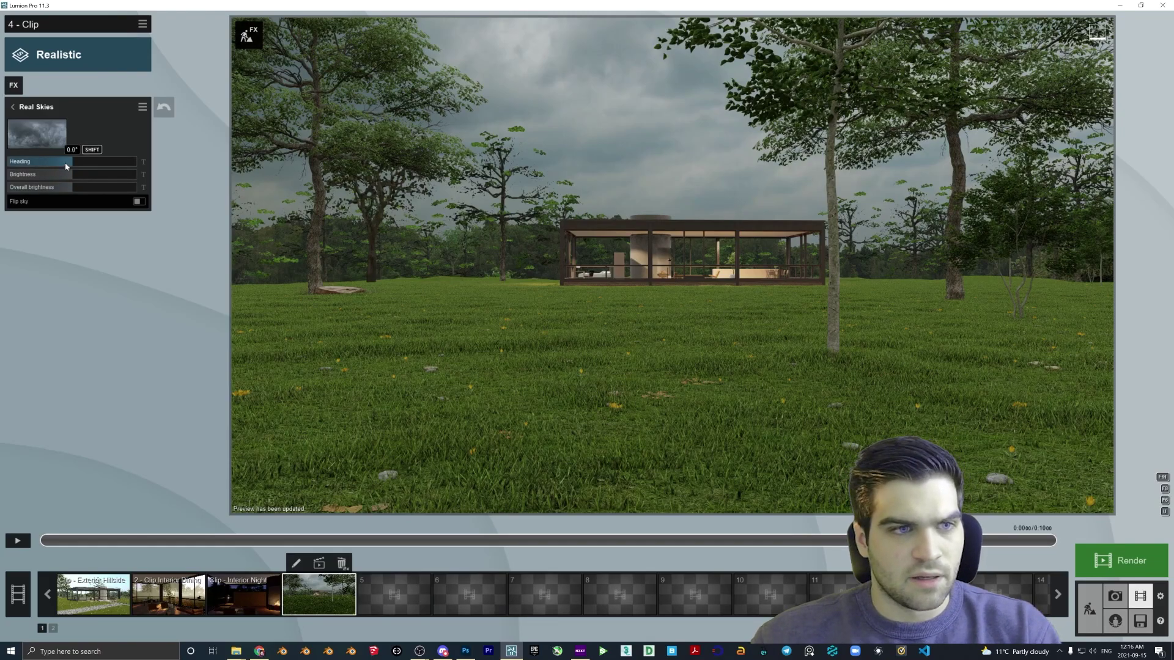
Rotate the sky heading to 9.5° and preview the clip.
drag(72, 163, 98, 162)
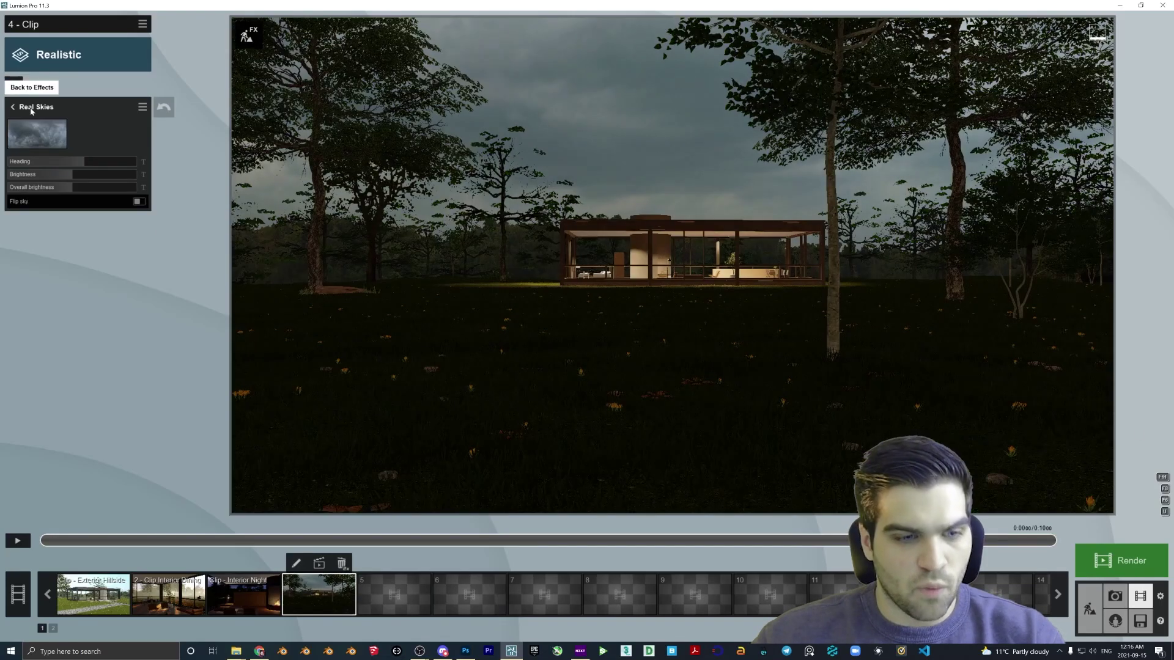
click(12, 106)
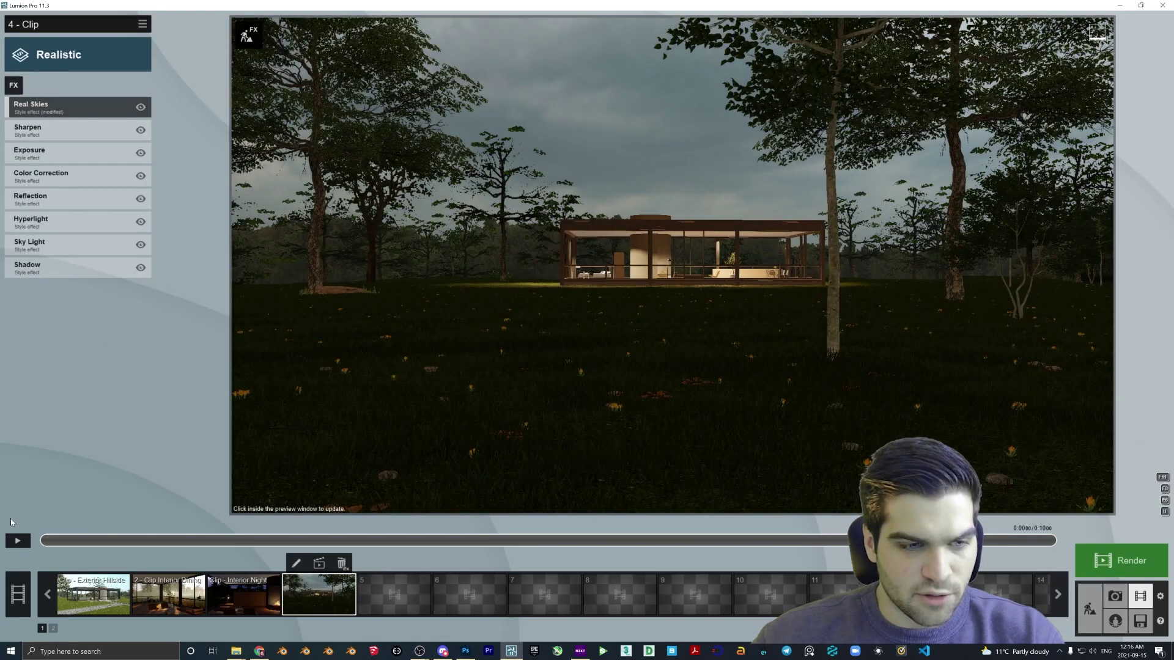
click(20, 541)
click(20, 541)
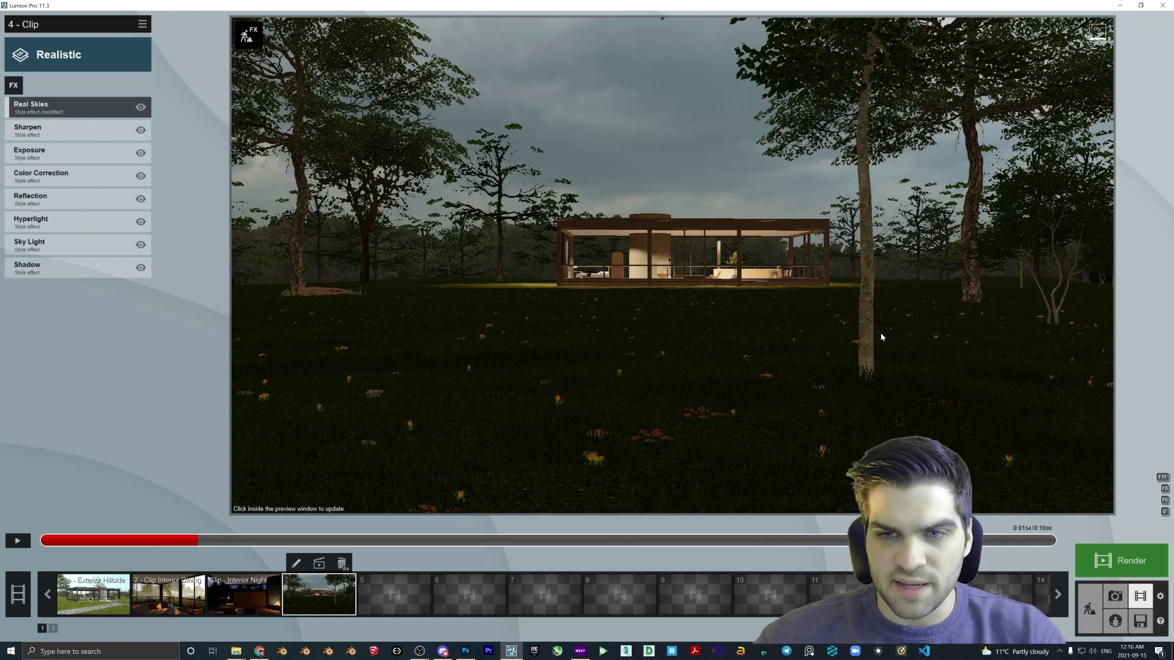
Render clip 4 at five stars, 60 fps, as an image sequence with depth map output.
click(319, 563)
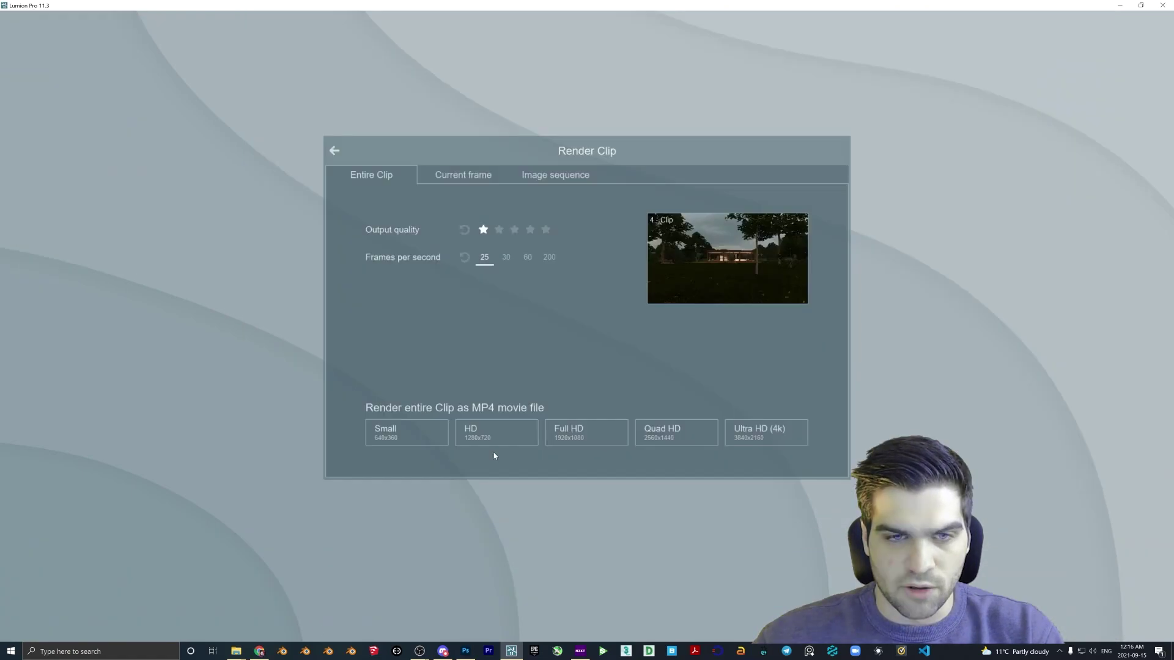
click(545, 229)
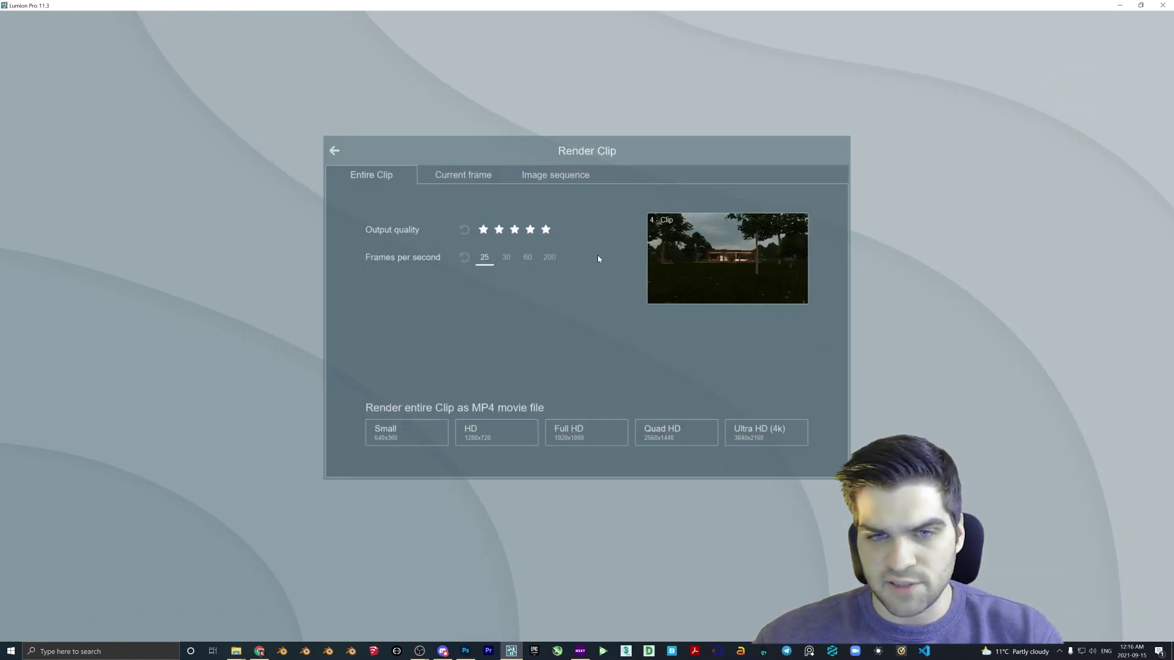
click(527, 256)
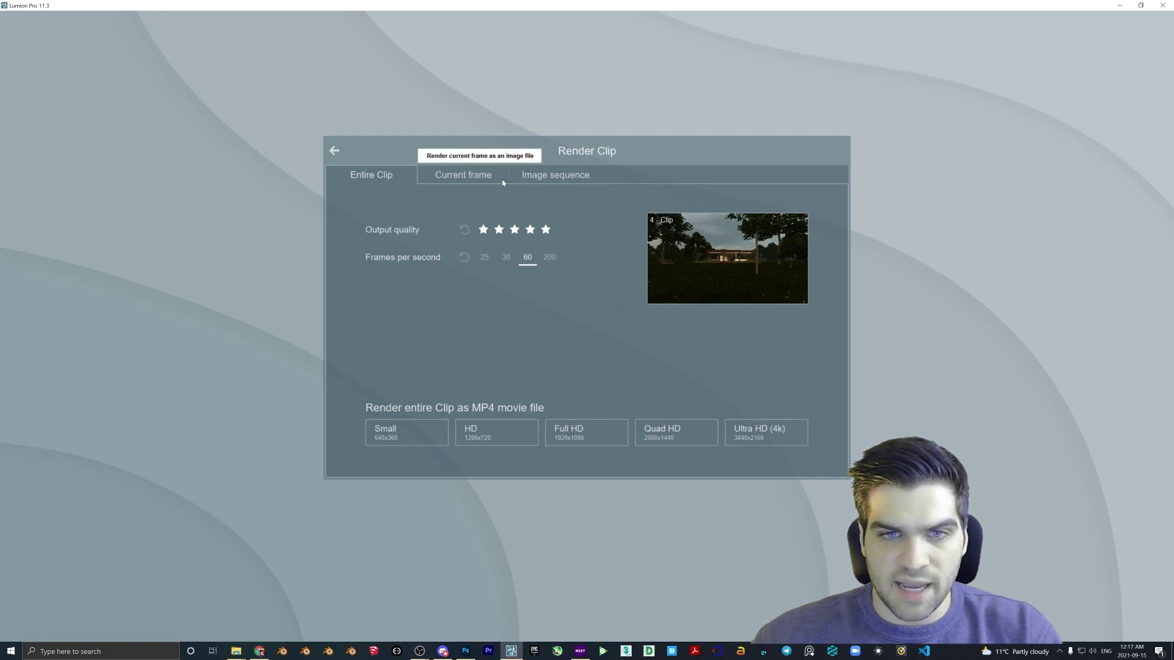
click(556, 175)
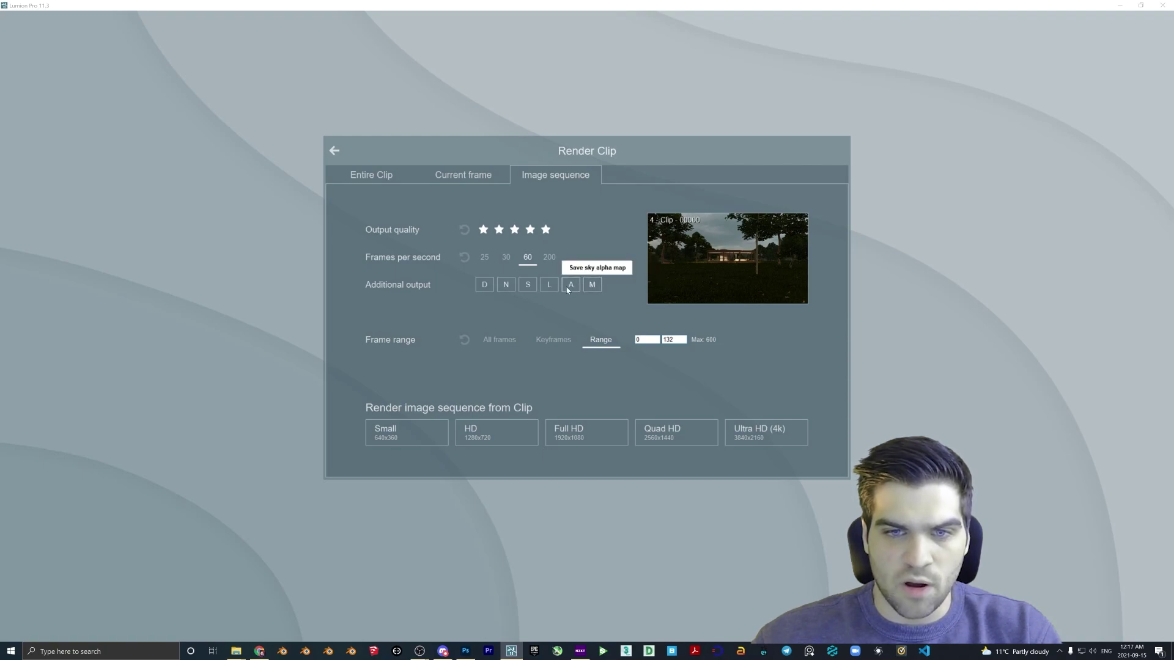
click(484, 285)
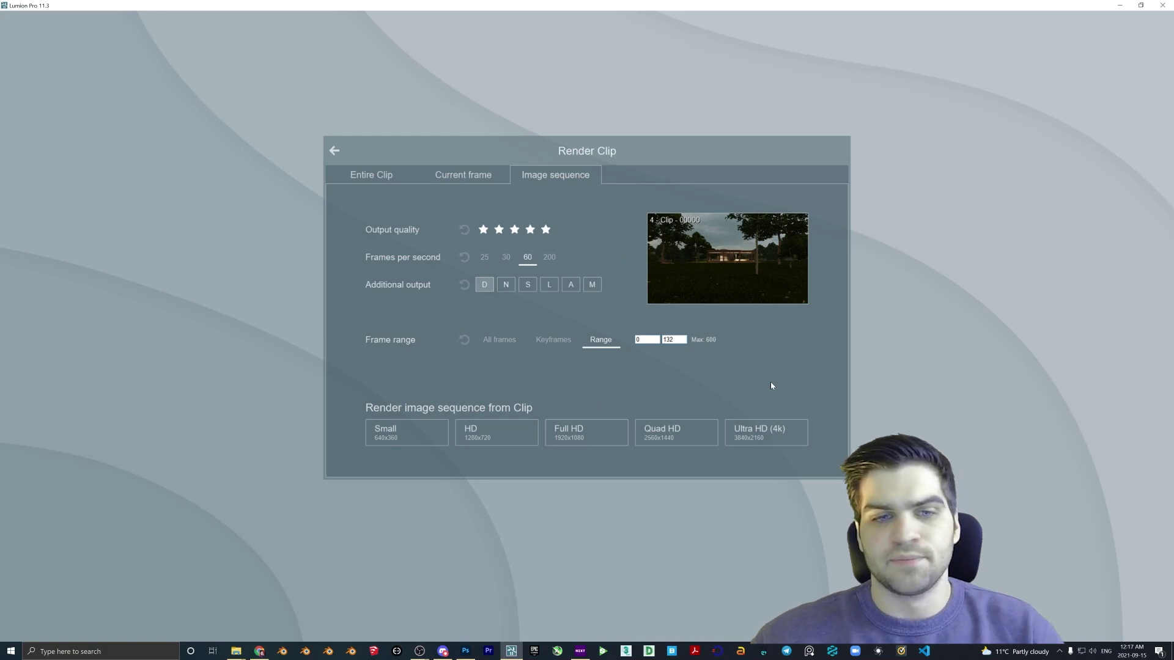
click(492, 341)
Browse the fogtest and fogtest_Depth frames in Desktop's Z-DepthTest folder, then close the save dialog.
click(586, 431)
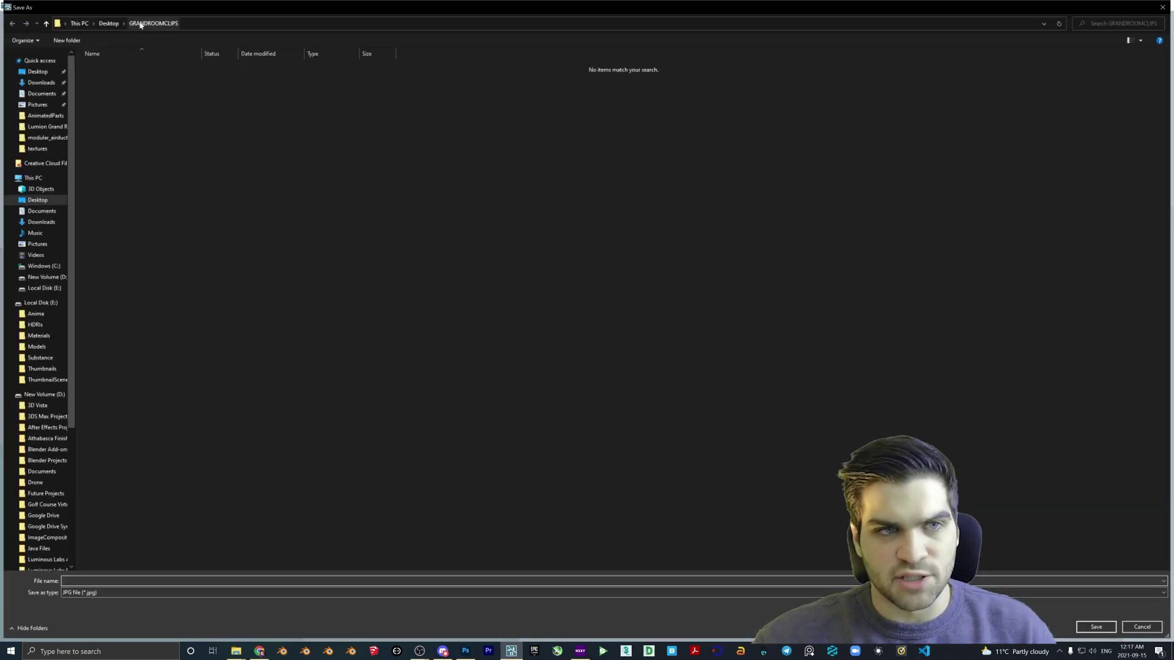
click(109, 23)
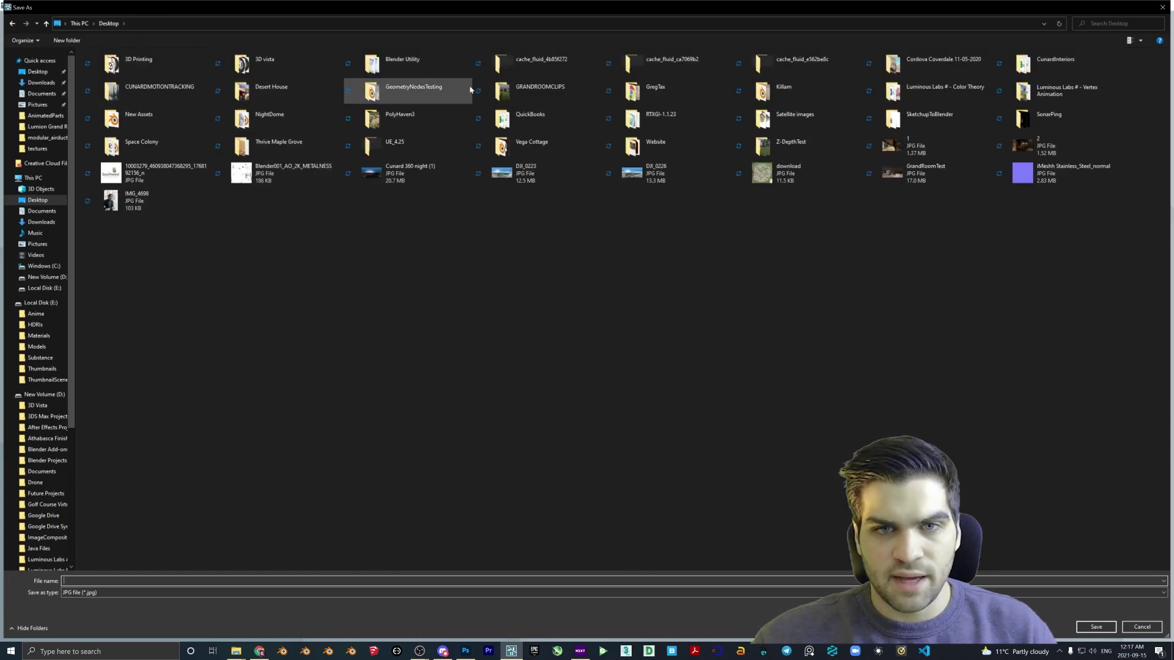
double_click(806, 148)
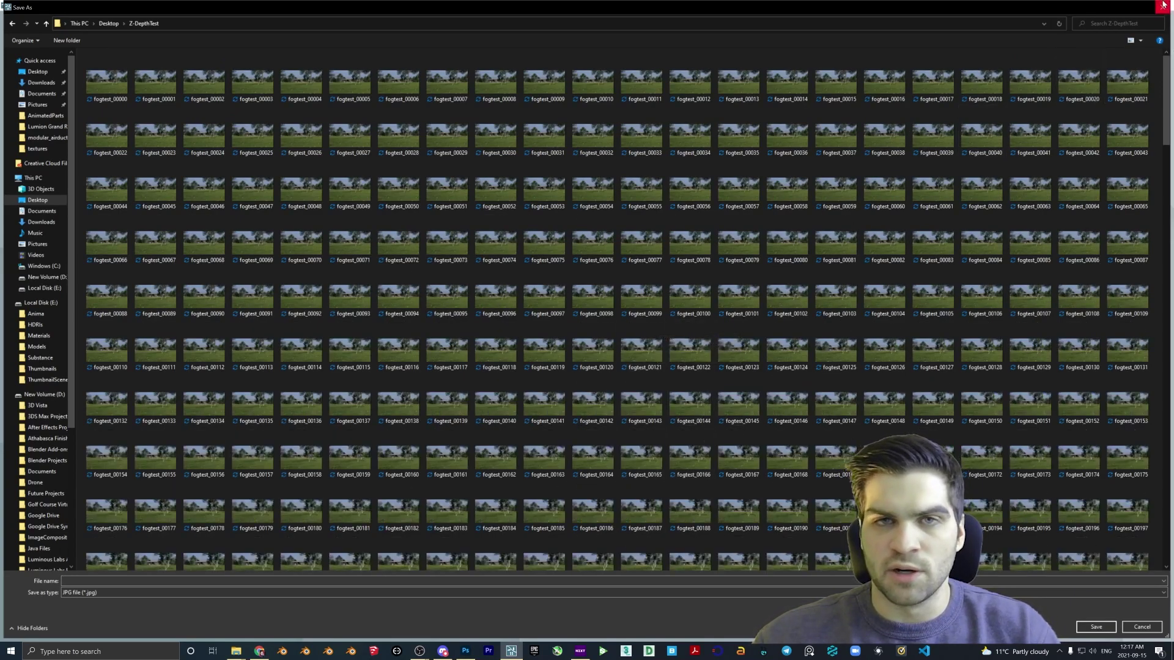
scroll(1030, 204, down, 15)
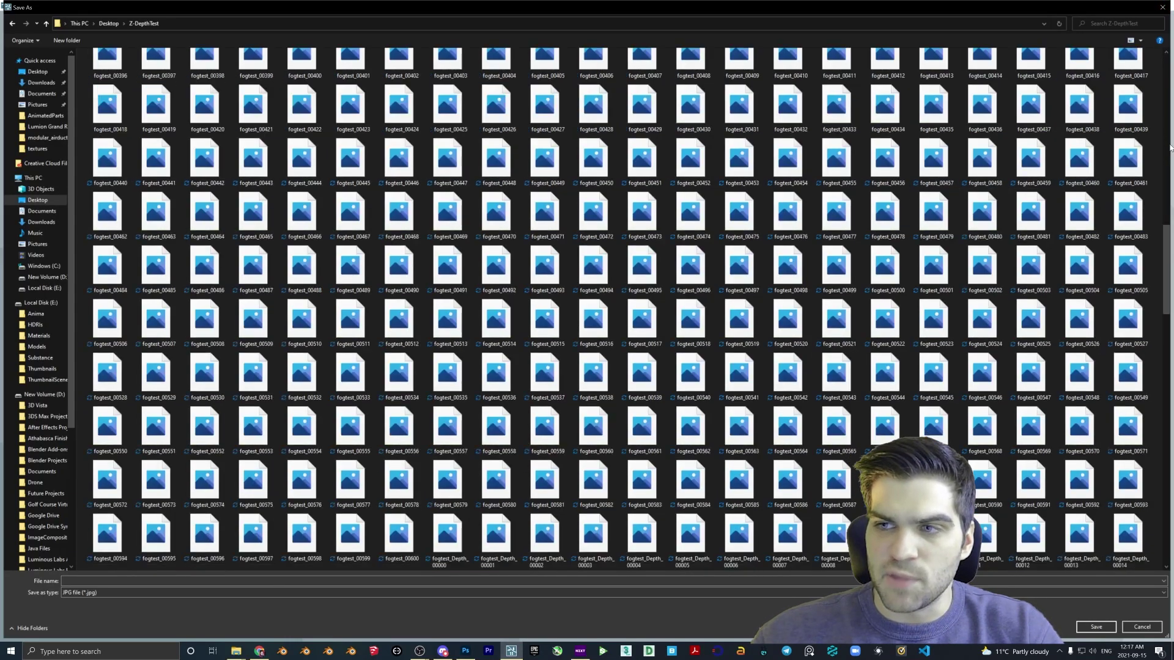
click(1169, 147)
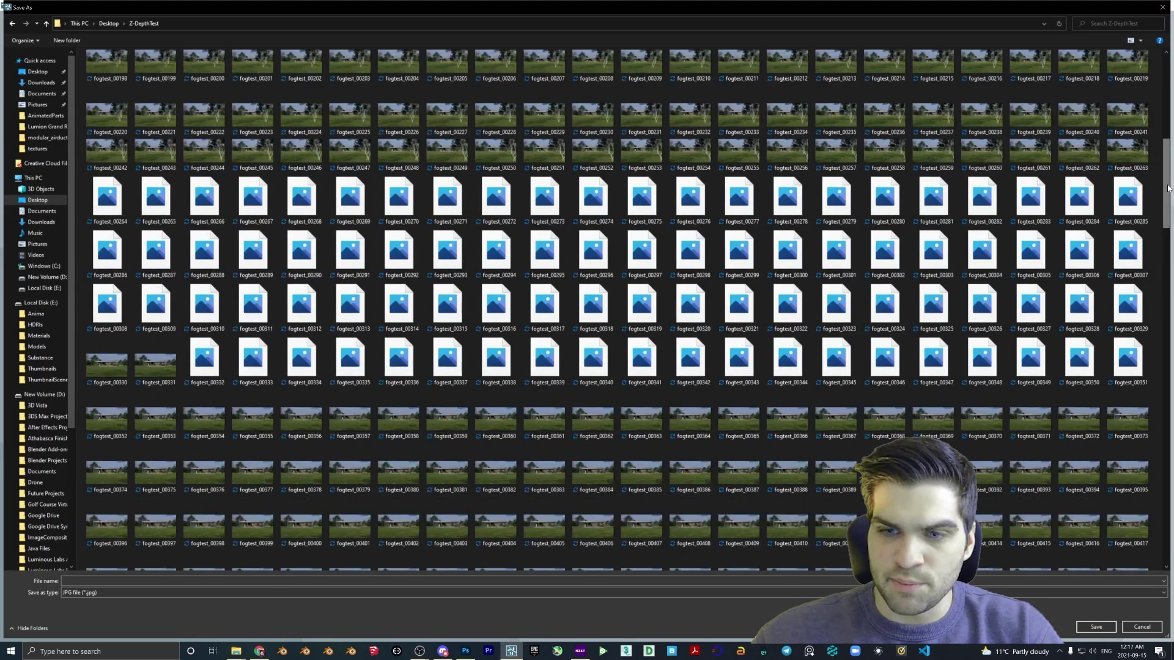
drag(1163, 256, 1157, 407)
scroll(865, 285, up, 2)
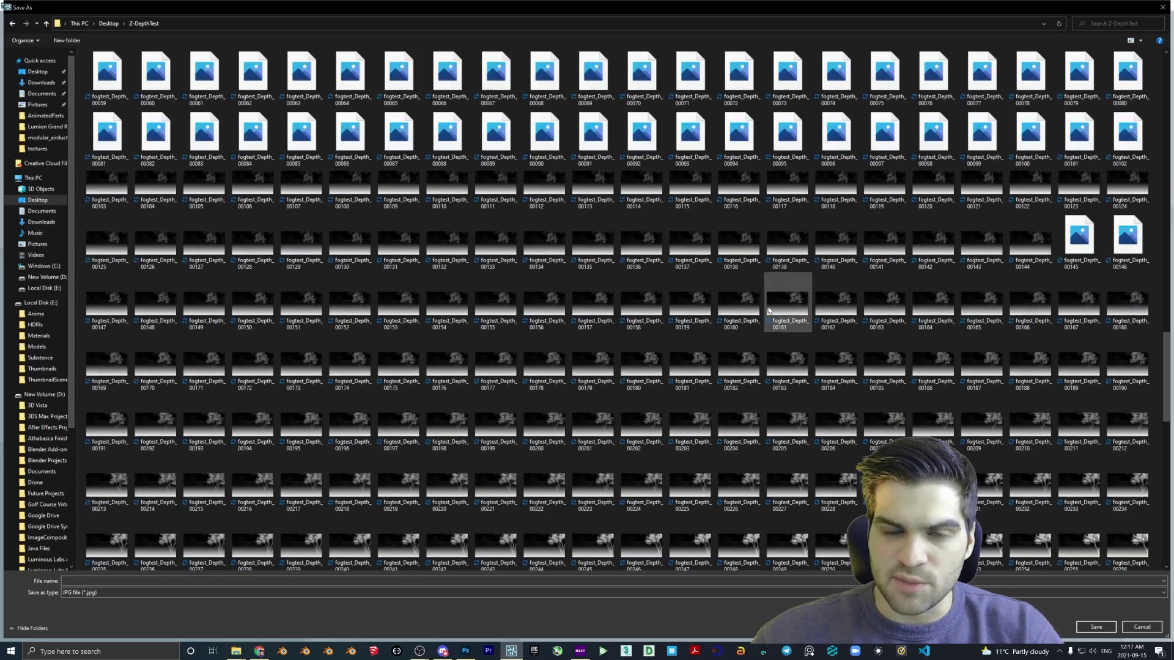
scroll(768, 310, up, 5)
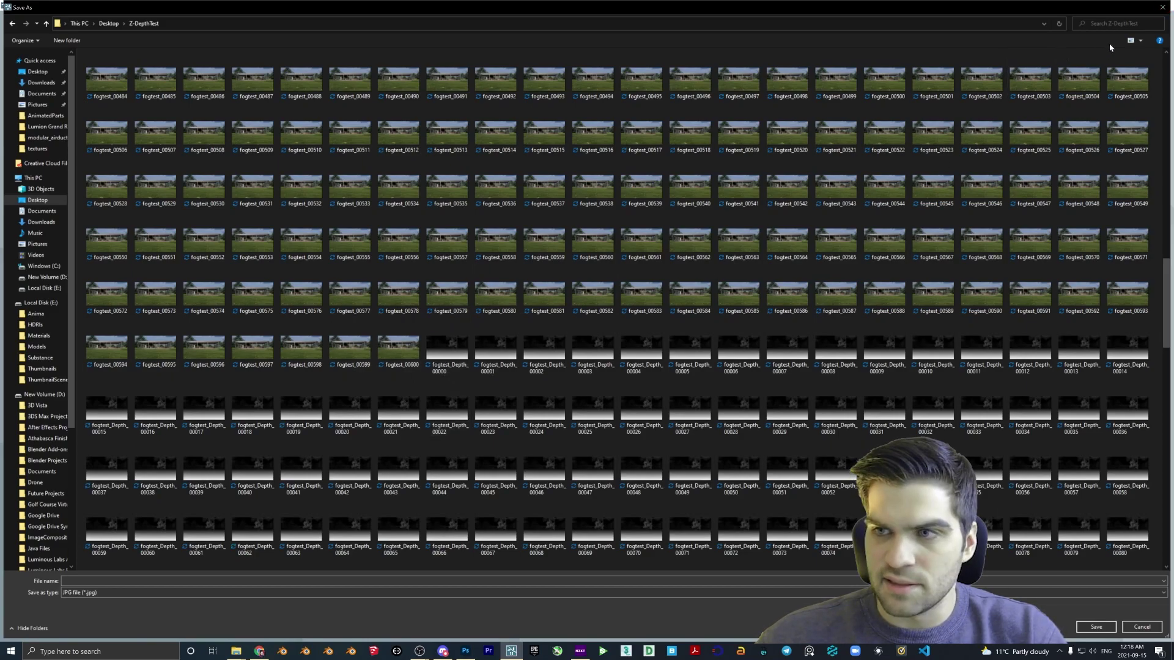
click(1163, 10)
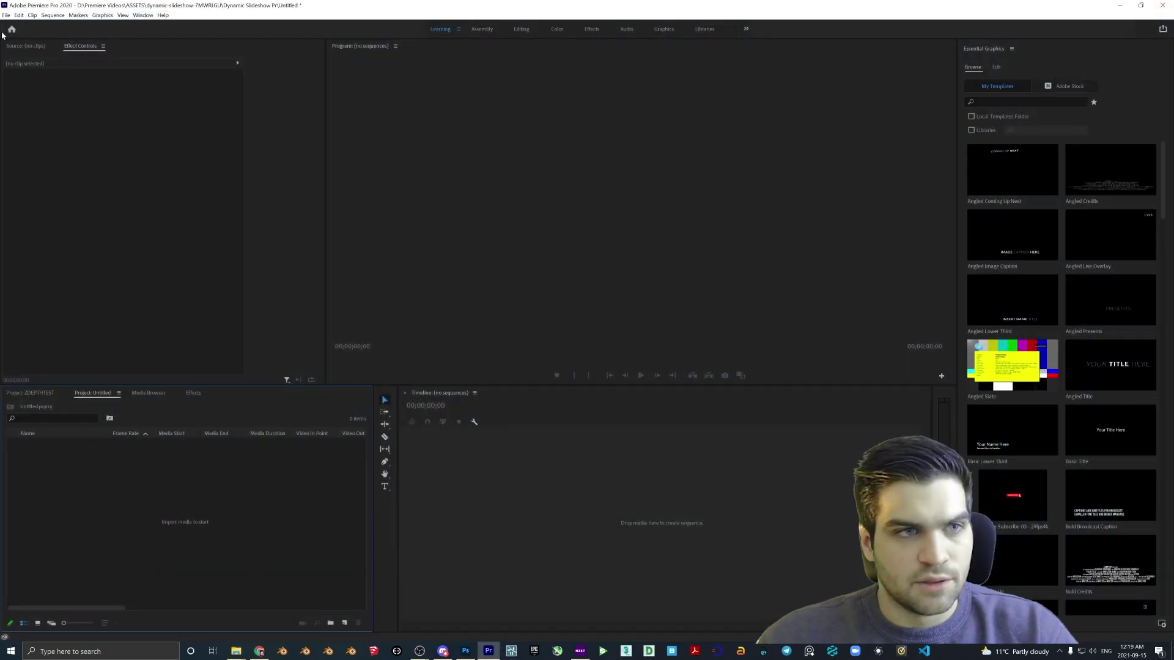
Import fogtest_00000 from Z-DepthTest as an image sequence.
click(5, 15)
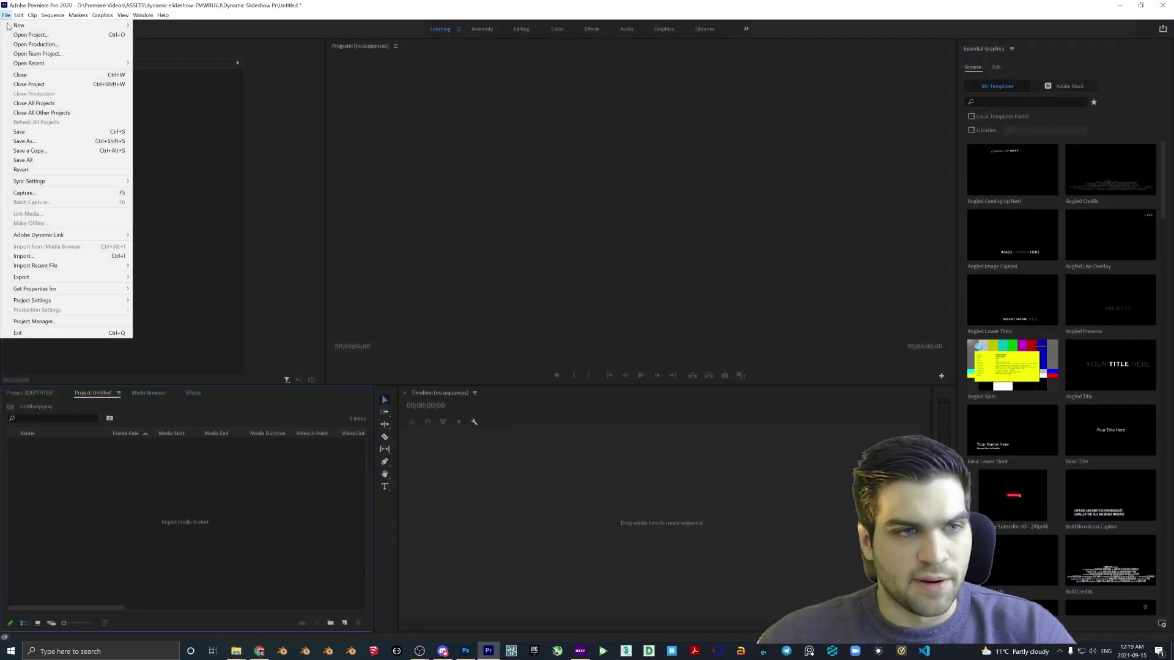
click(32, 257)
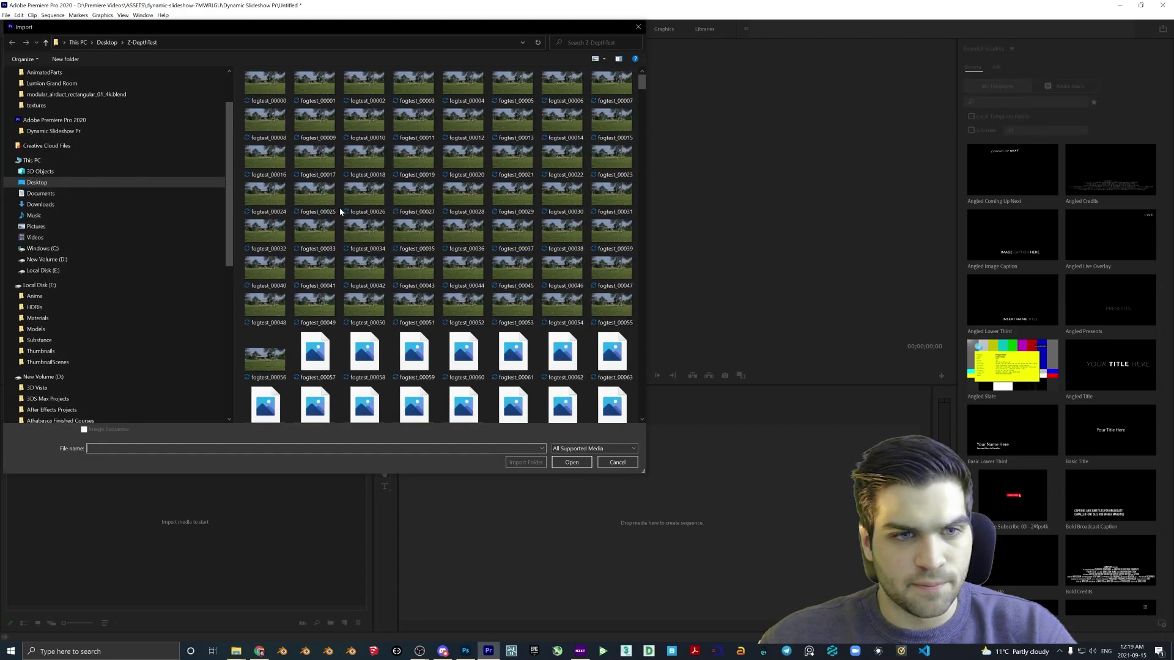
click(269, 90)
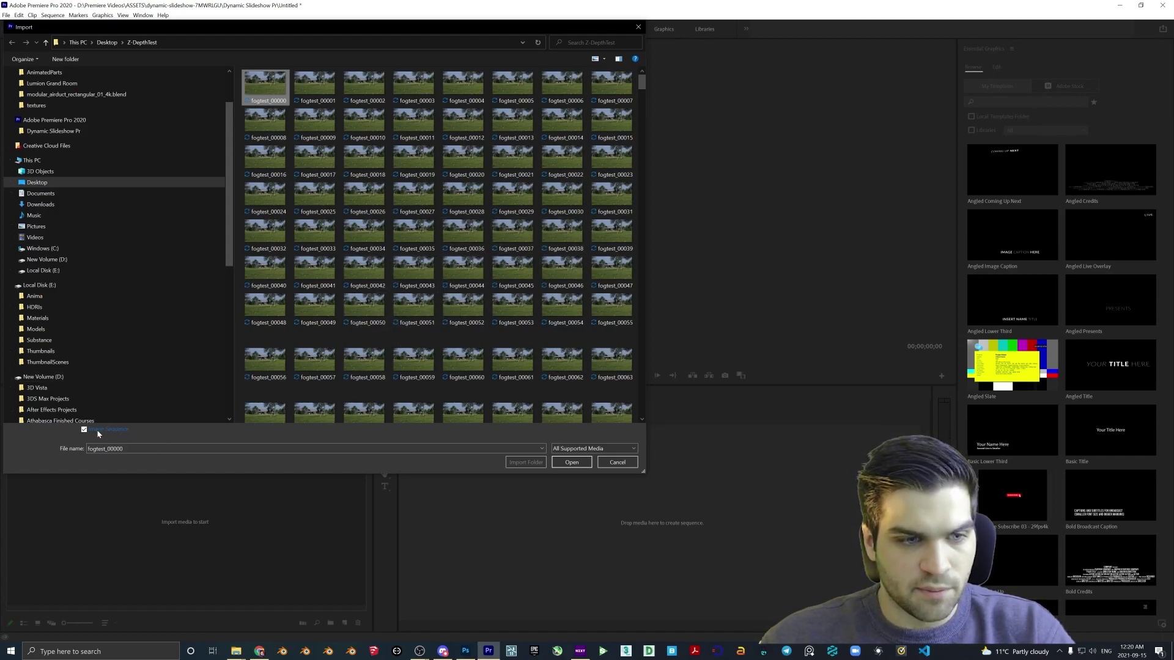
click(580, 467)
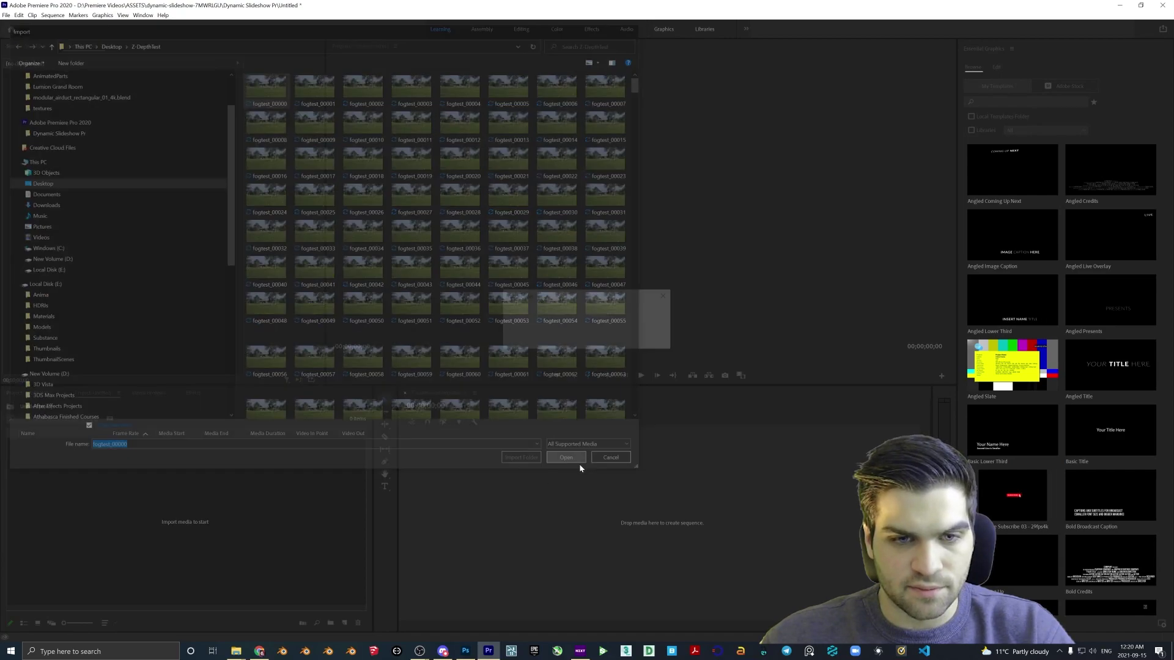
Interpret the fogtest footage with an assumed frame rate of 60 fps.
right_click(122, 446)
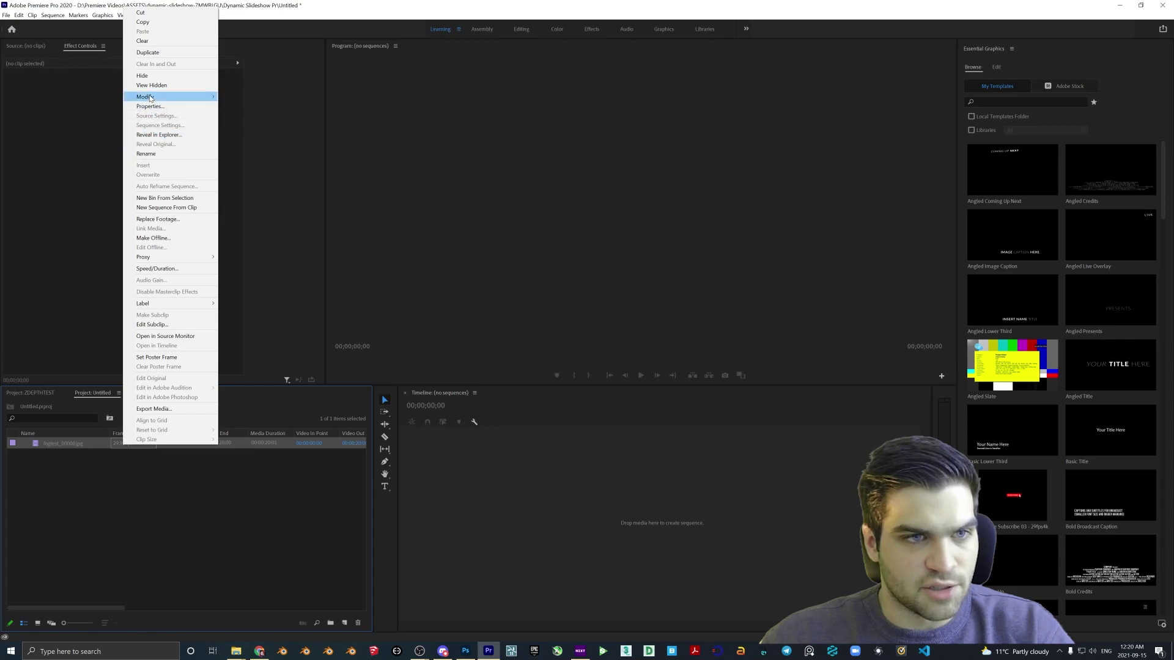
mouse_move(150, 98)
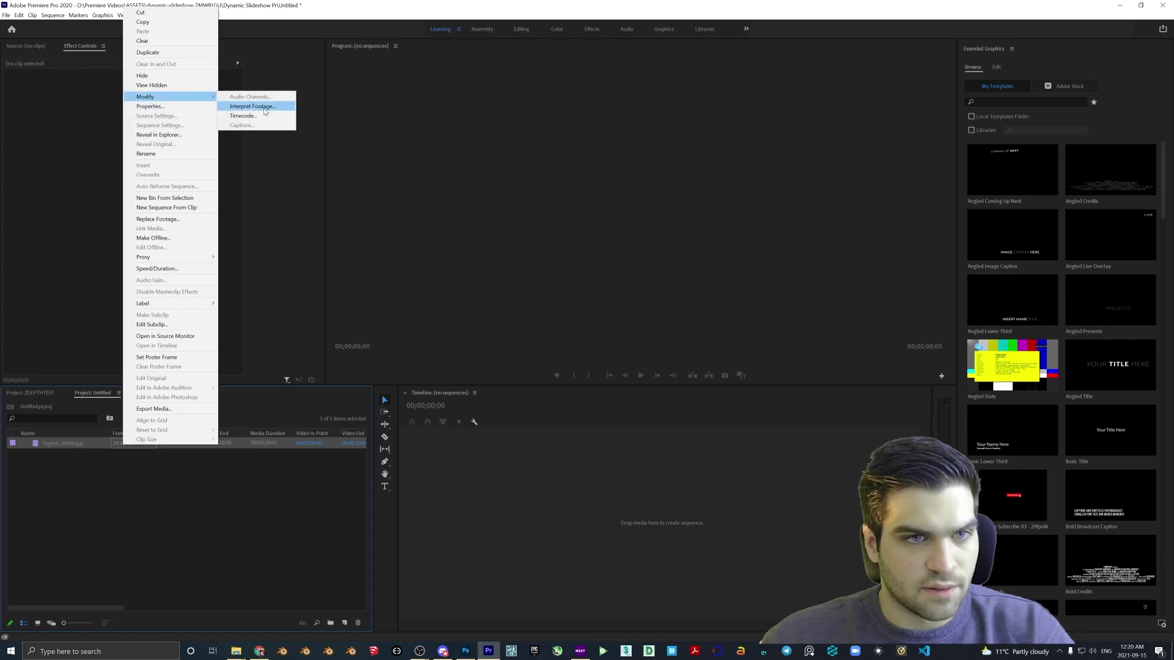
click(265, 108)
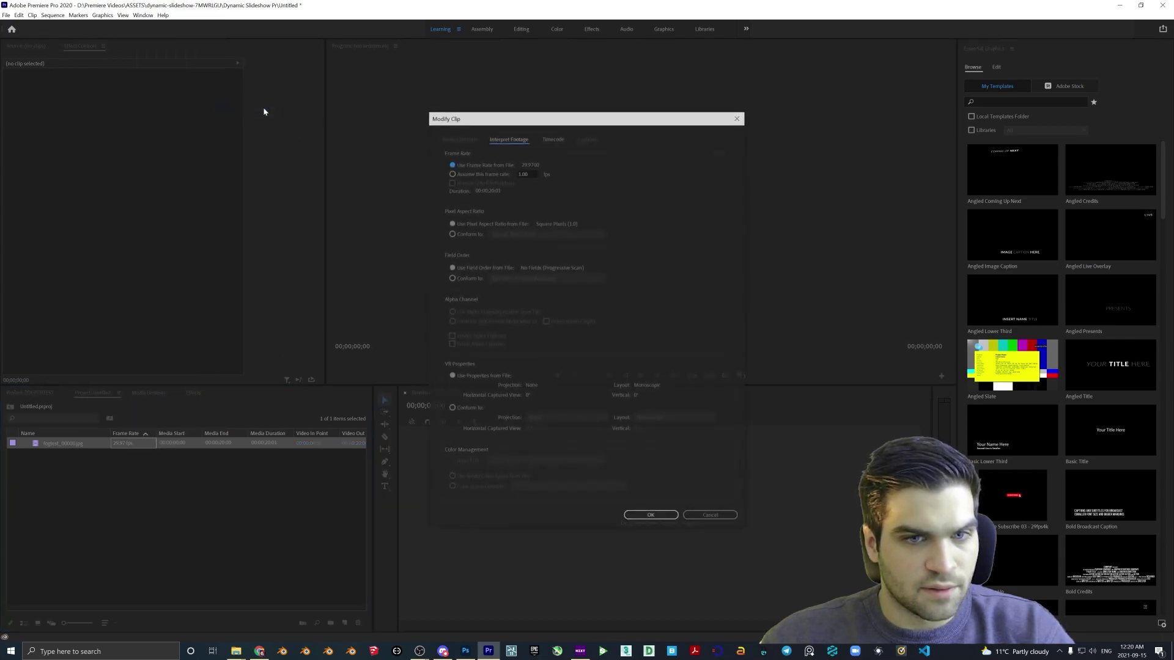
click(451, 173)
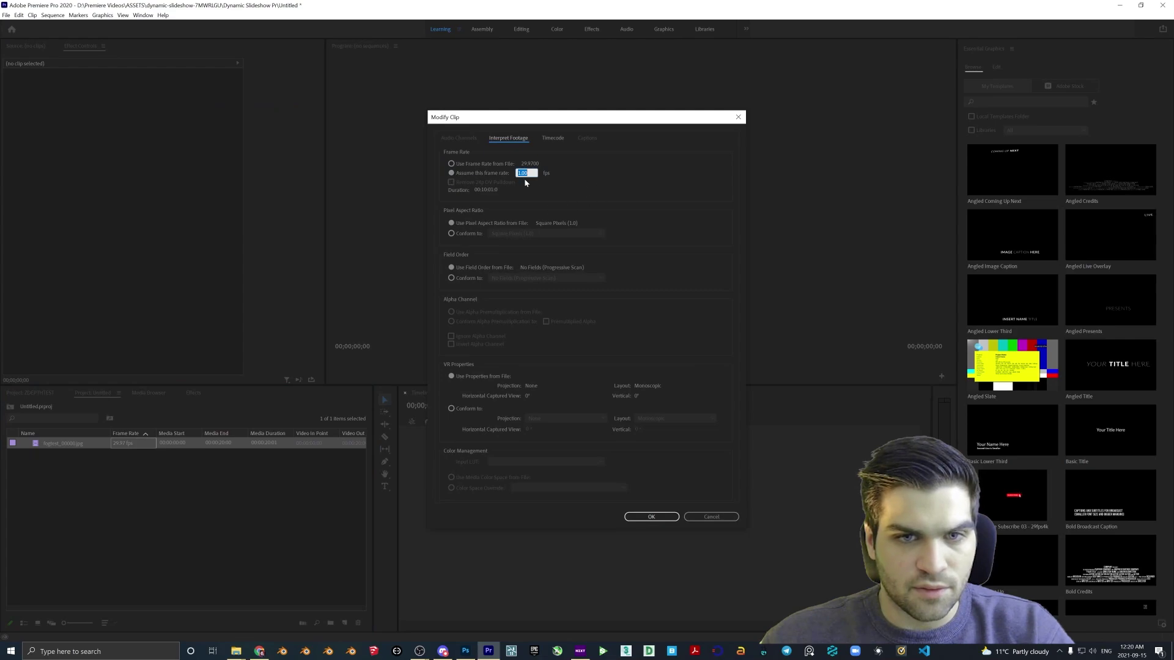
click(451, 163)
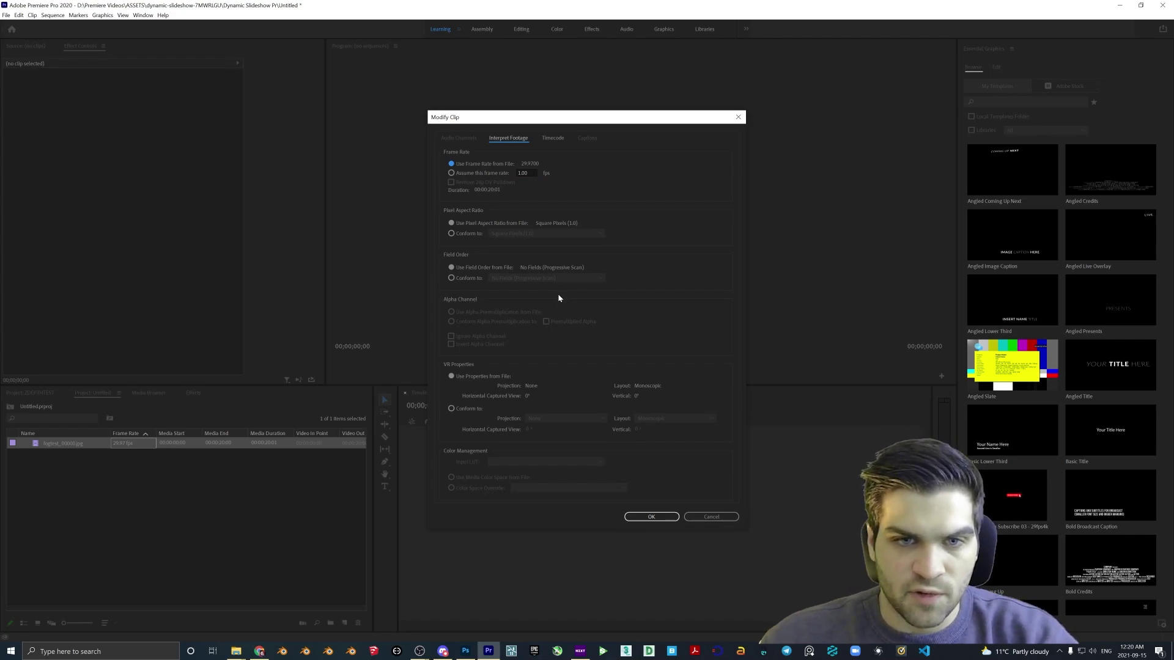
click(461, 174)
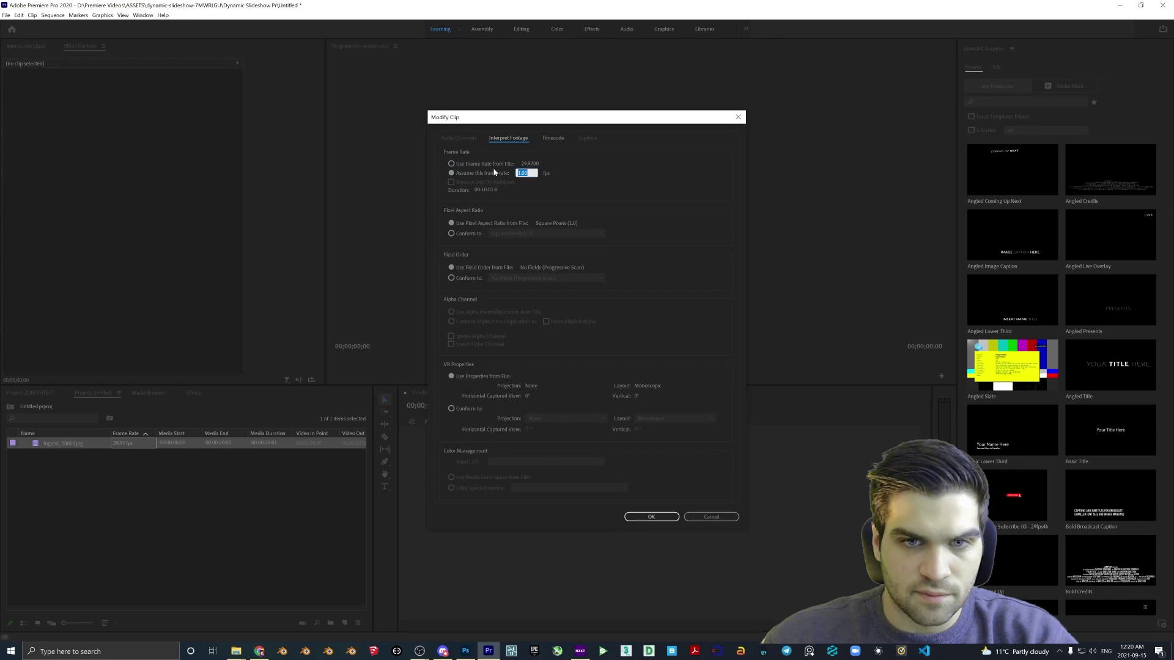
text(60)
key(Return)
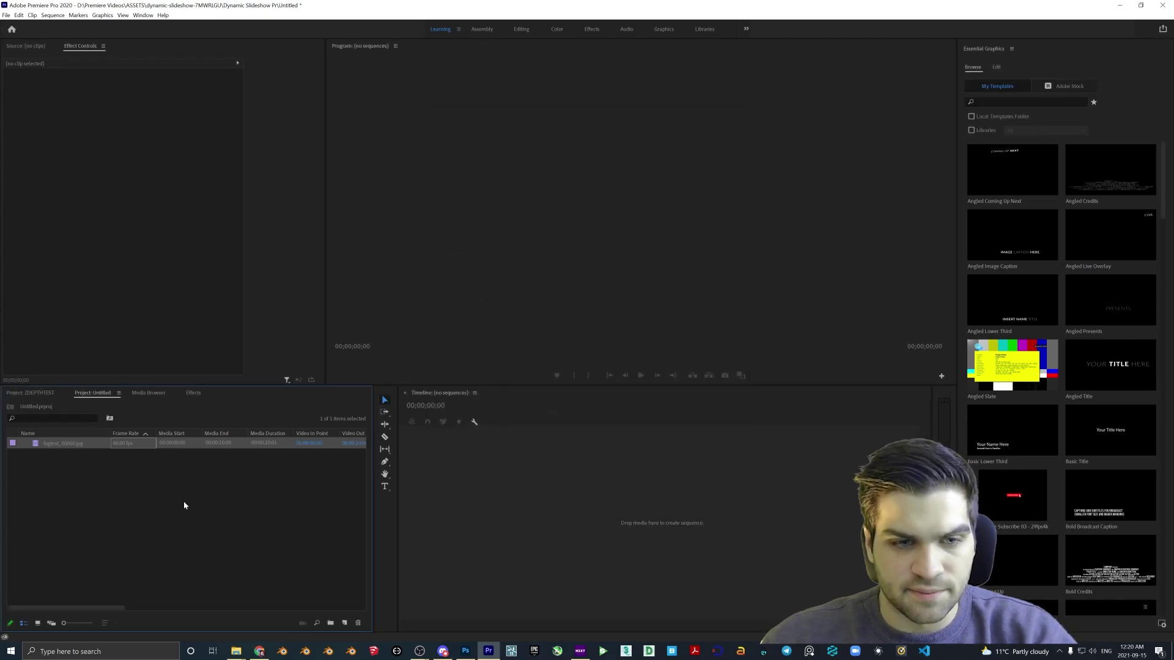
Build a fogtest_00000 sequence from the clip, preview it, and return to the start.
drag(70, 450, 453, 468)
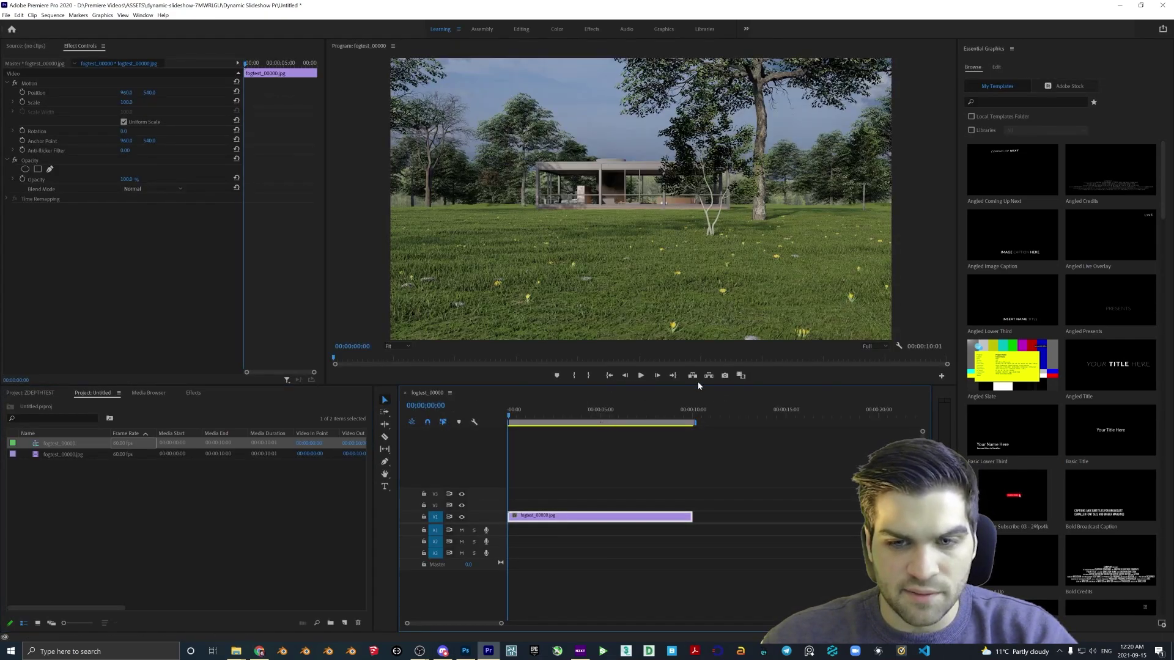
click(640, 376)
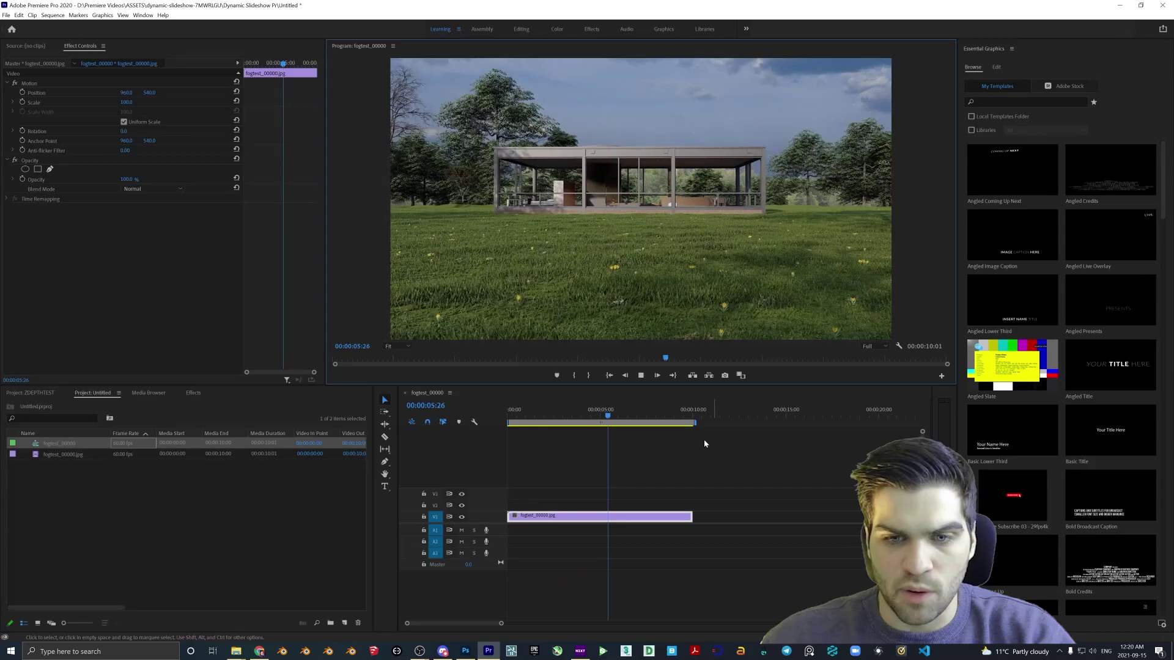
click(641, 376)
key(Home)
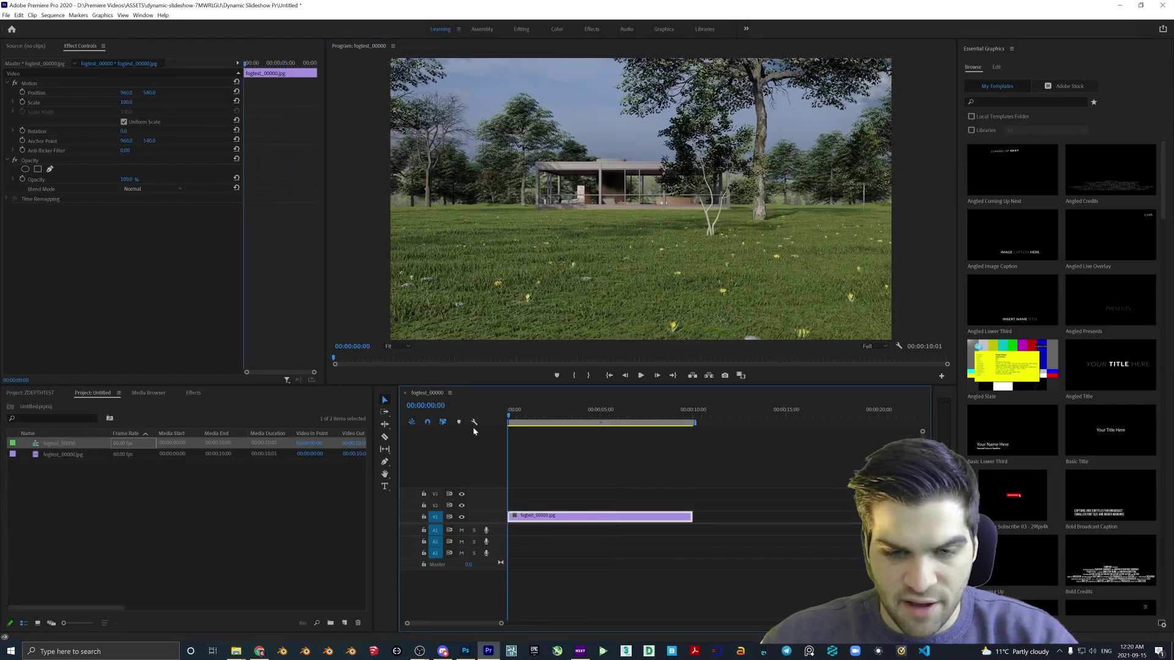
click(6, 15)
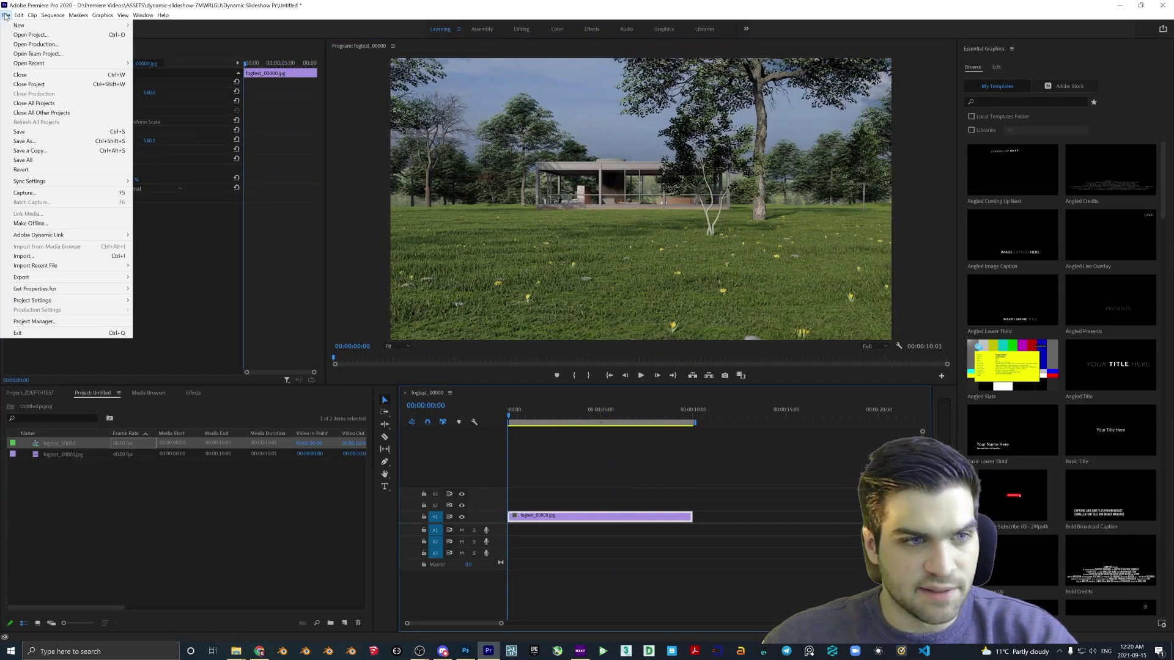
Import fogtest_Depth_00000 from Z-DepthTest as an image sequence.
click(24, 256)
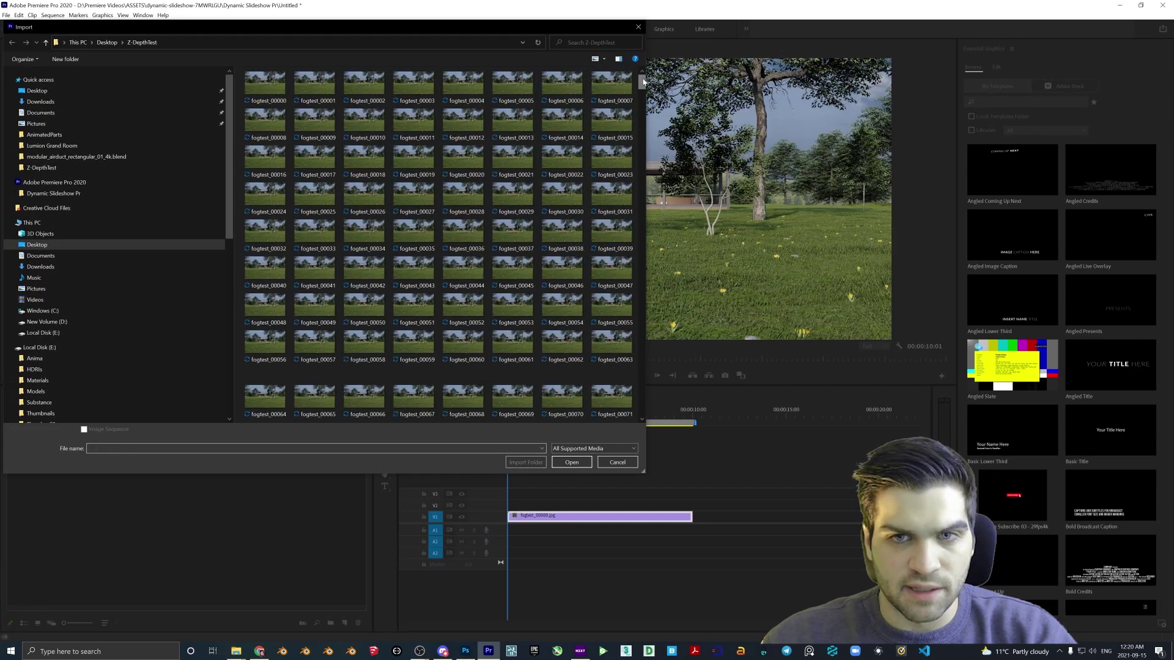
scroll(647, 239, down, 15)
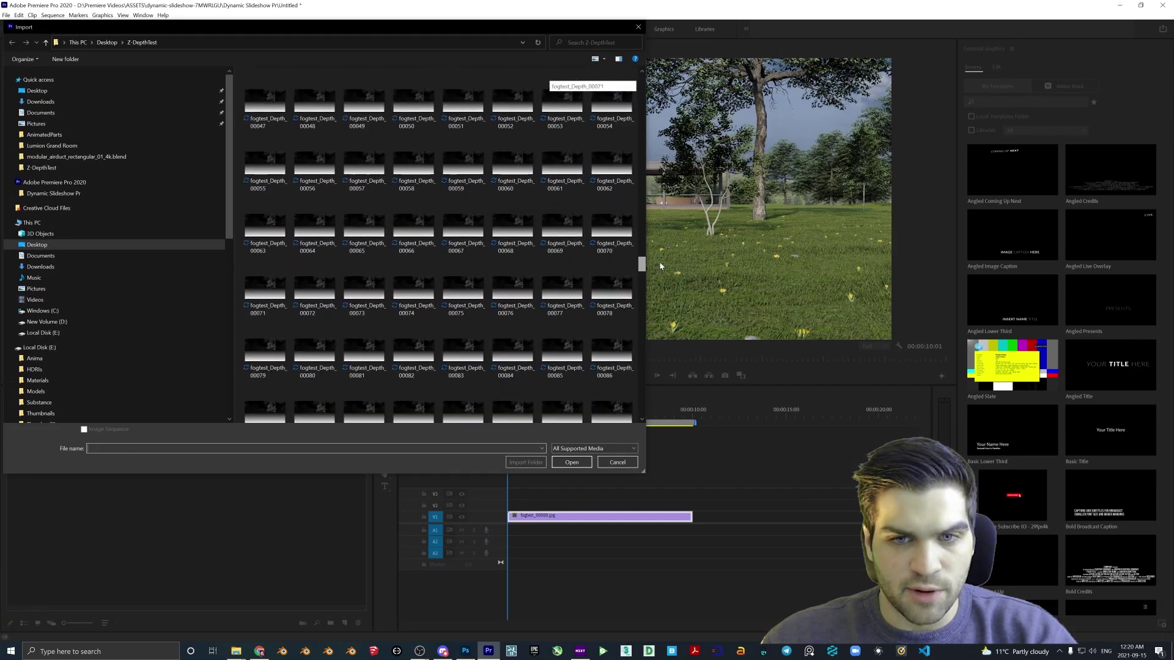
scroll(434, 275, up, 4)
click(315, 300)
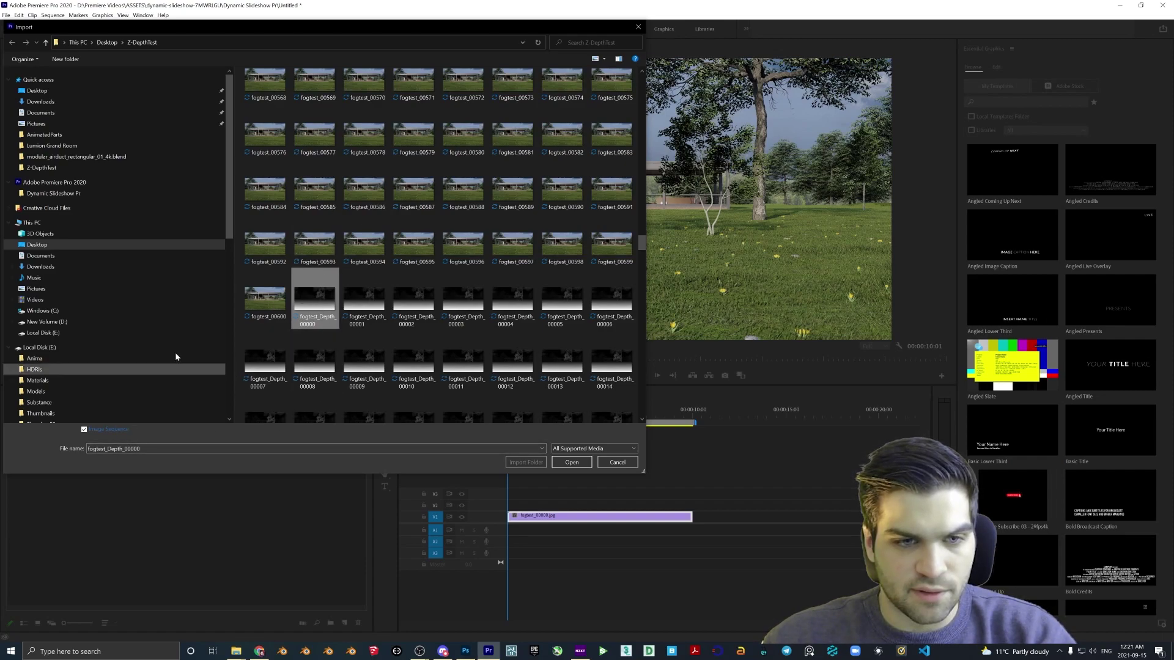
click(571, 463)
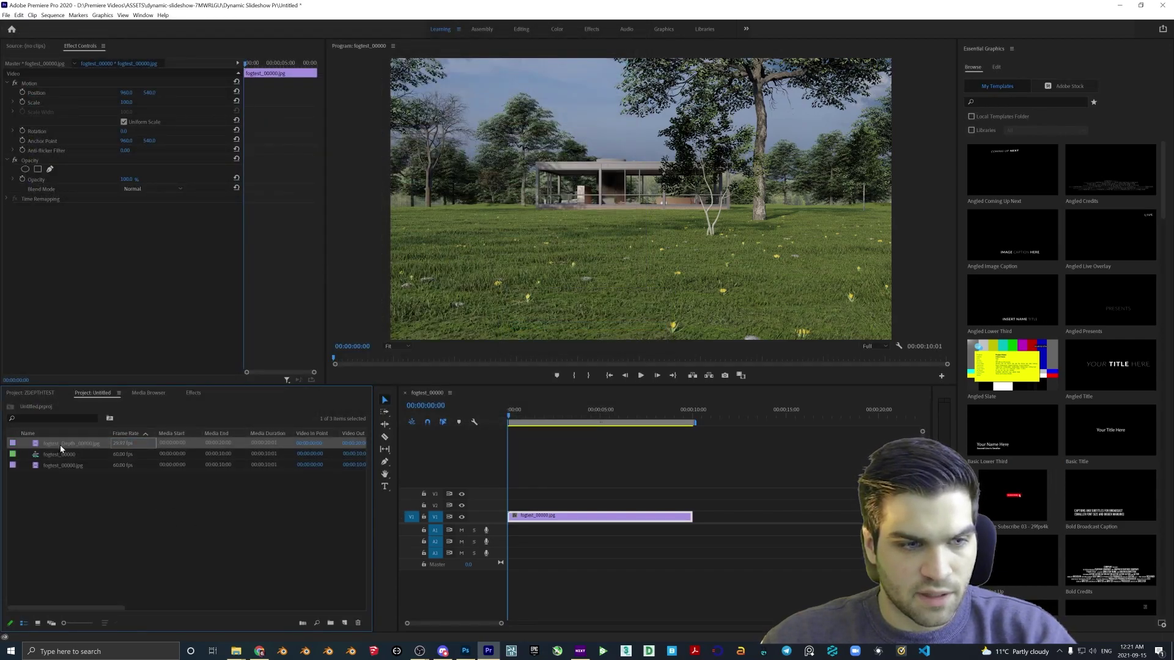
Interpret the fogtest_Depth_00000 footage with an assumed frame rate of 60 fps.
right_click(130, 445)
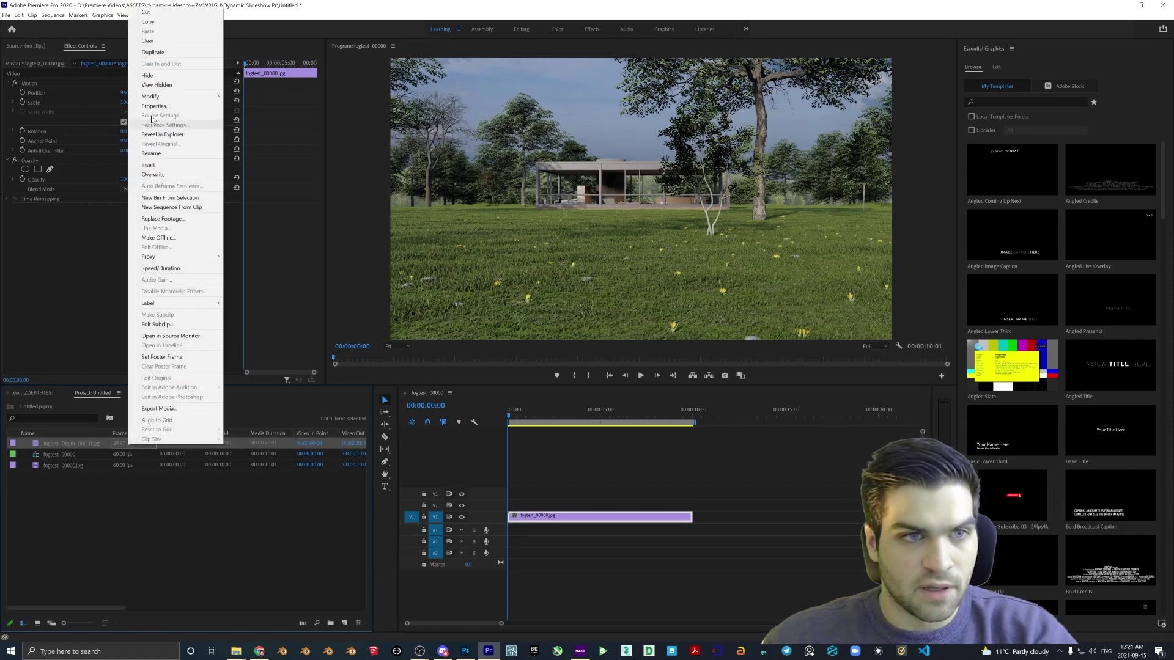
mouse_move(202, 96)
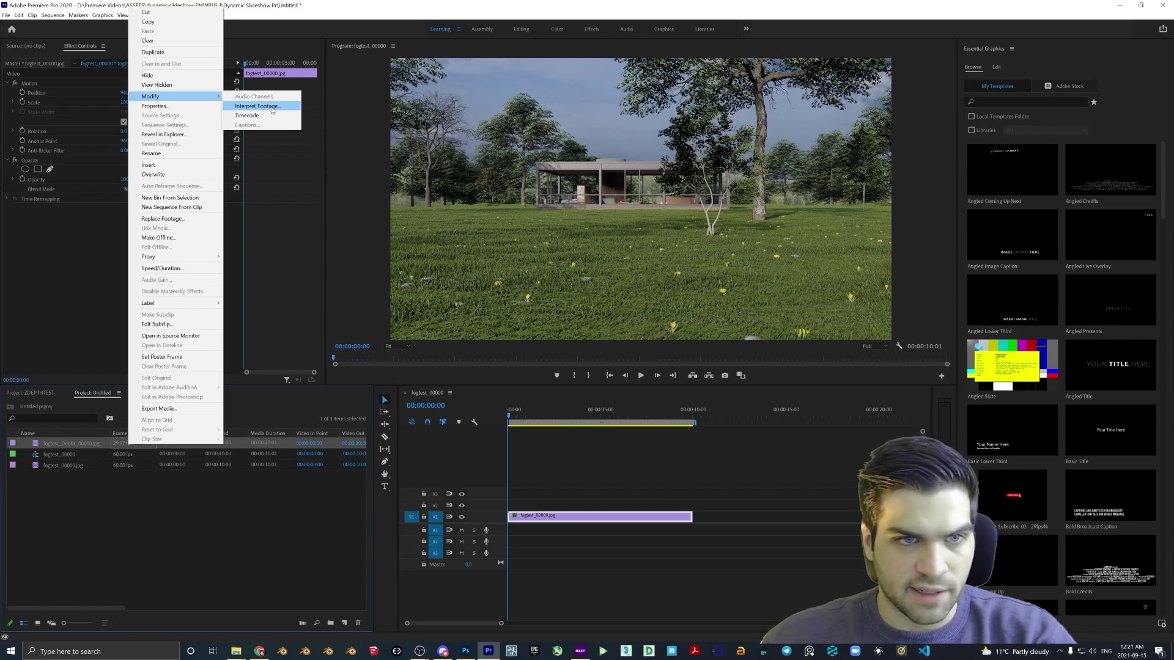
click(272, 109)
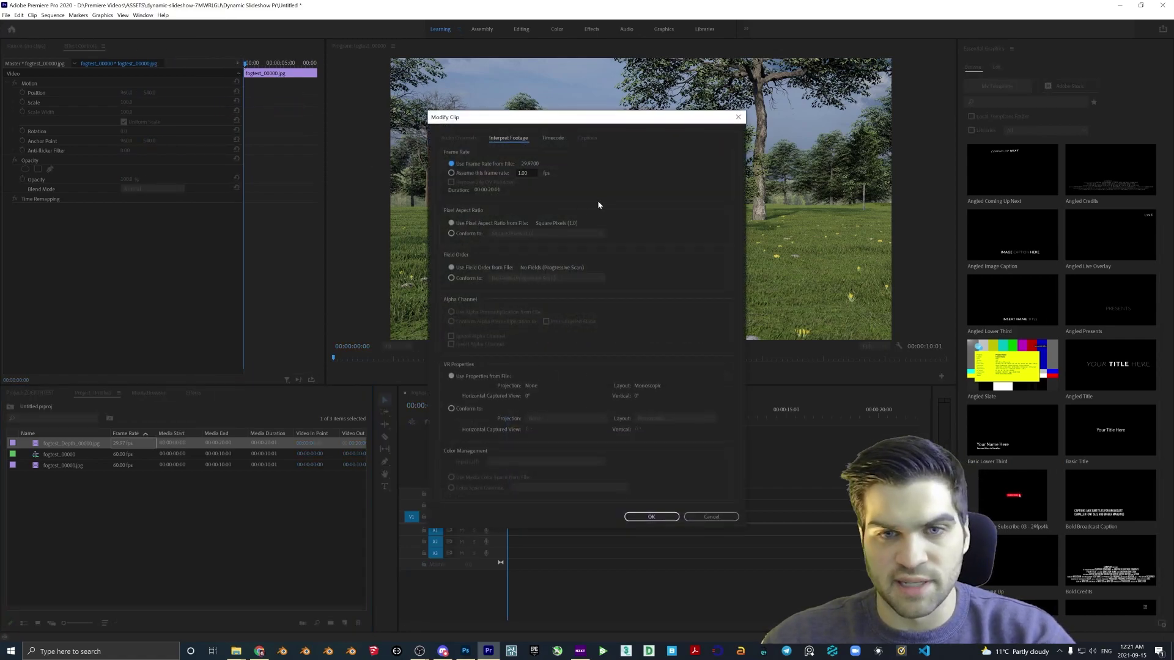
click(451, 174)
text(60)
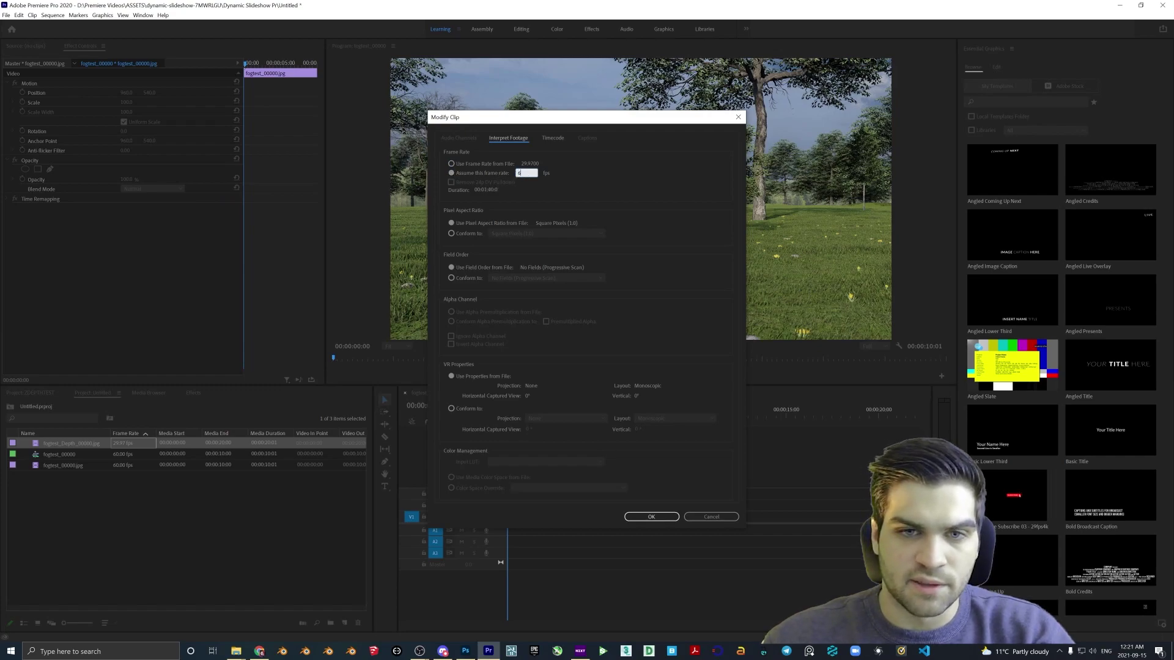
key(Return)
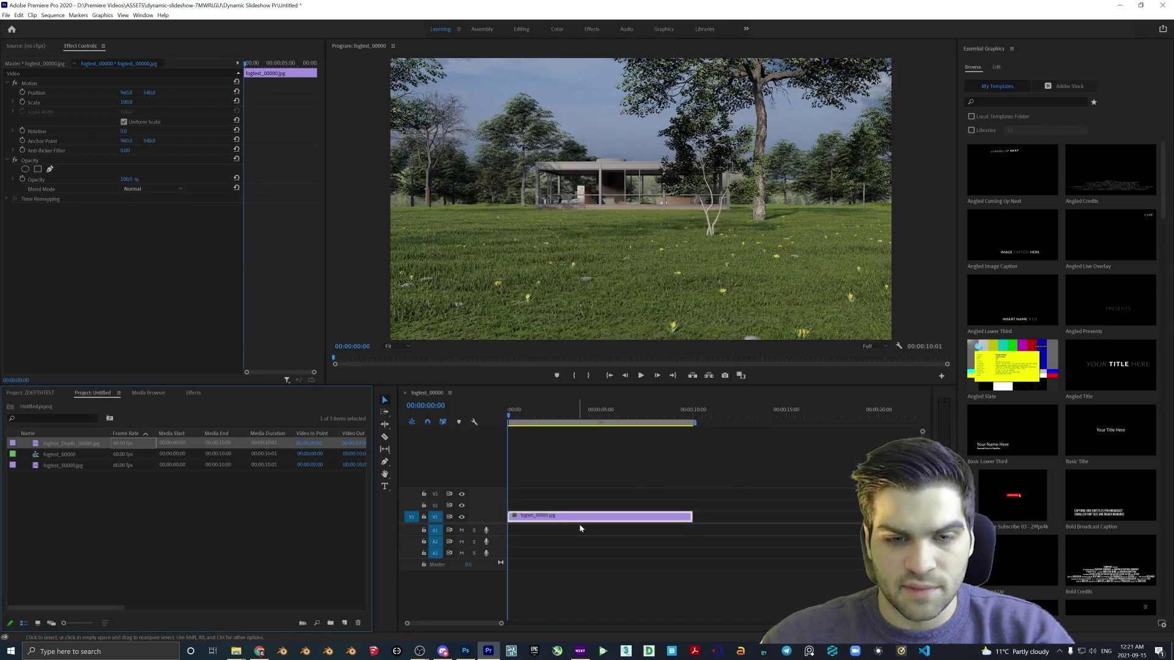
Place fogtest_Depth_00000.jpg on V2 above the colour render, select it, and bring up the Effects list.
drag(77, 446, 538, 506)
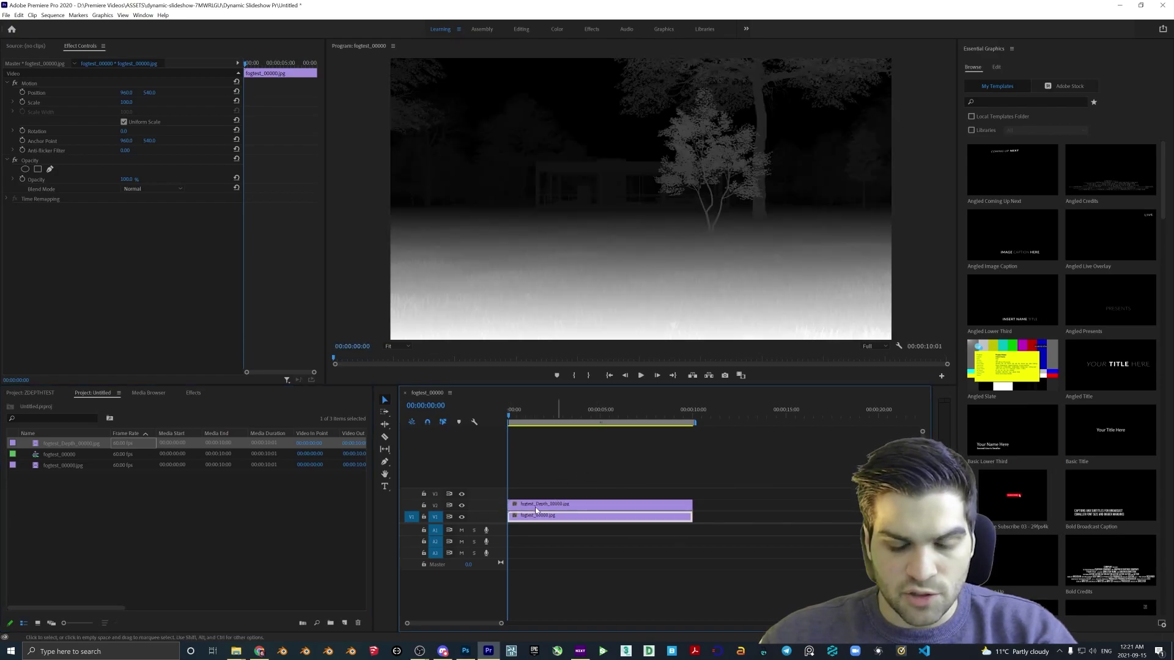
click(557, 505)
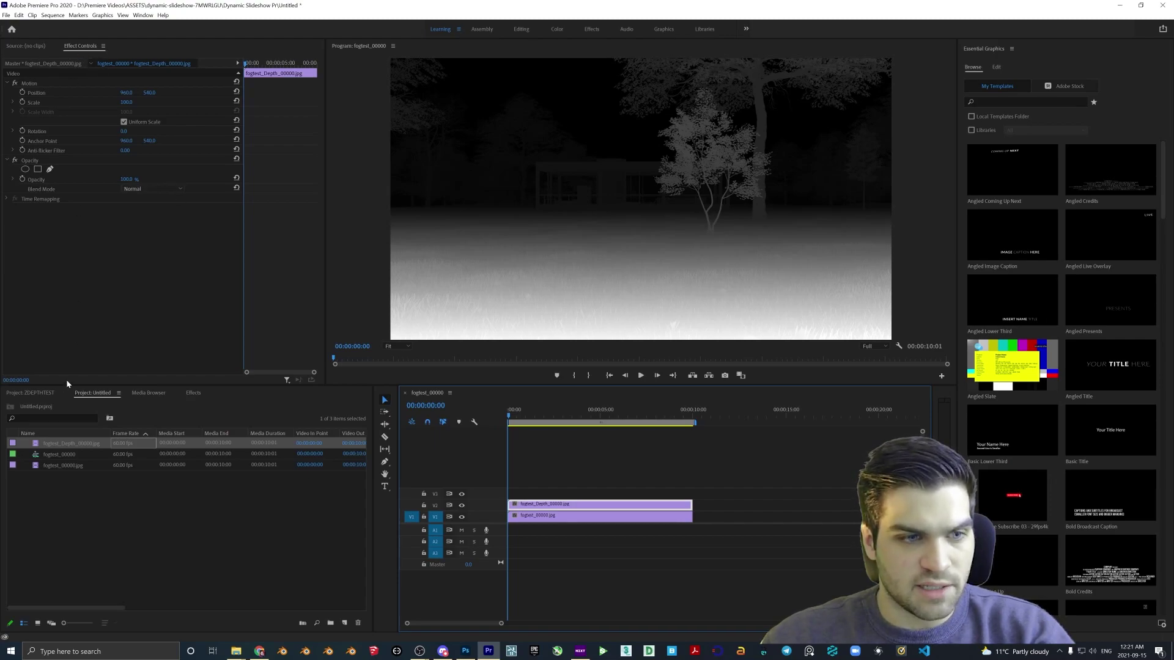
click(194, 392)
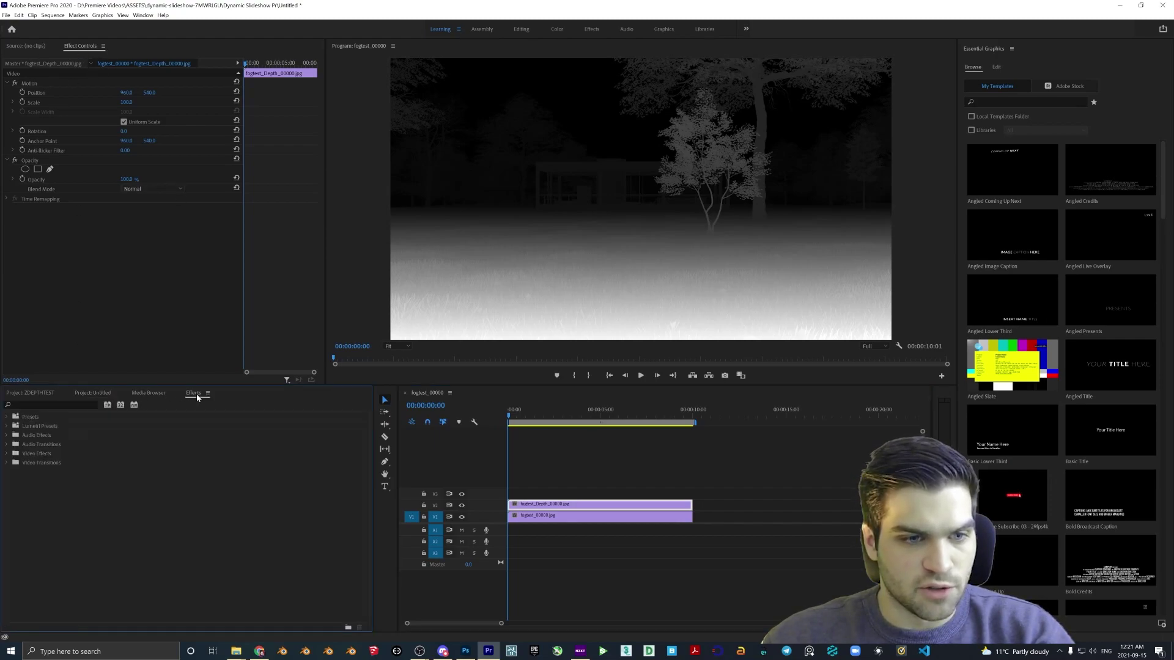
click(38, 405)
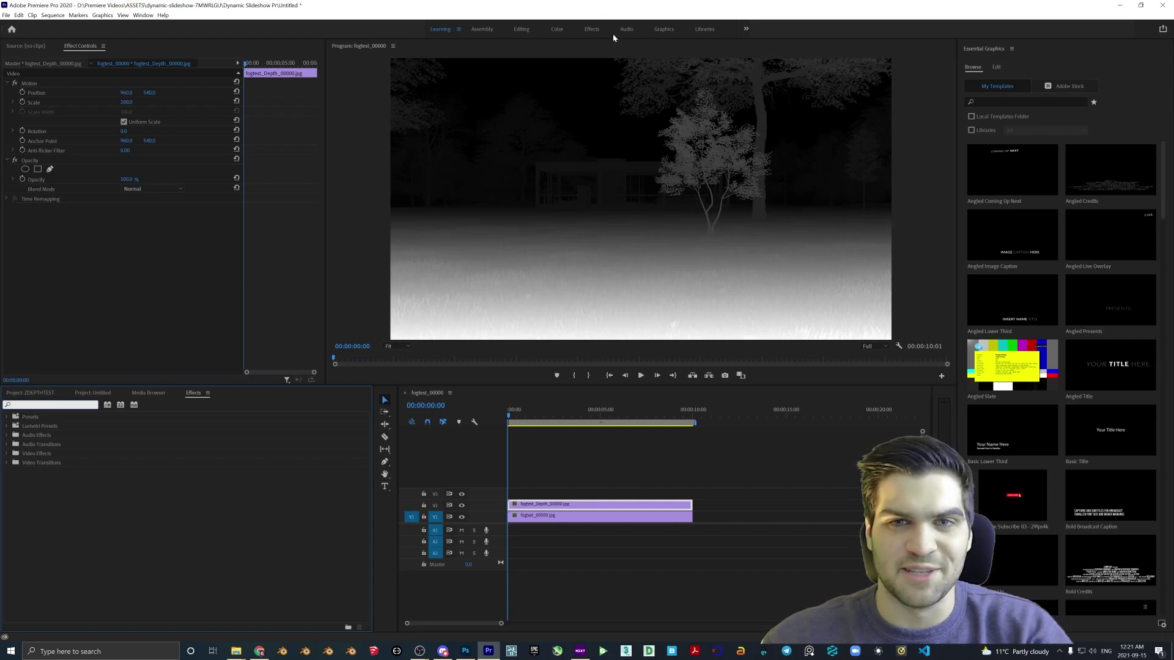
Cycle through the Effects, Editing and Color workspaces, then return to Learning.
click(594, 31)
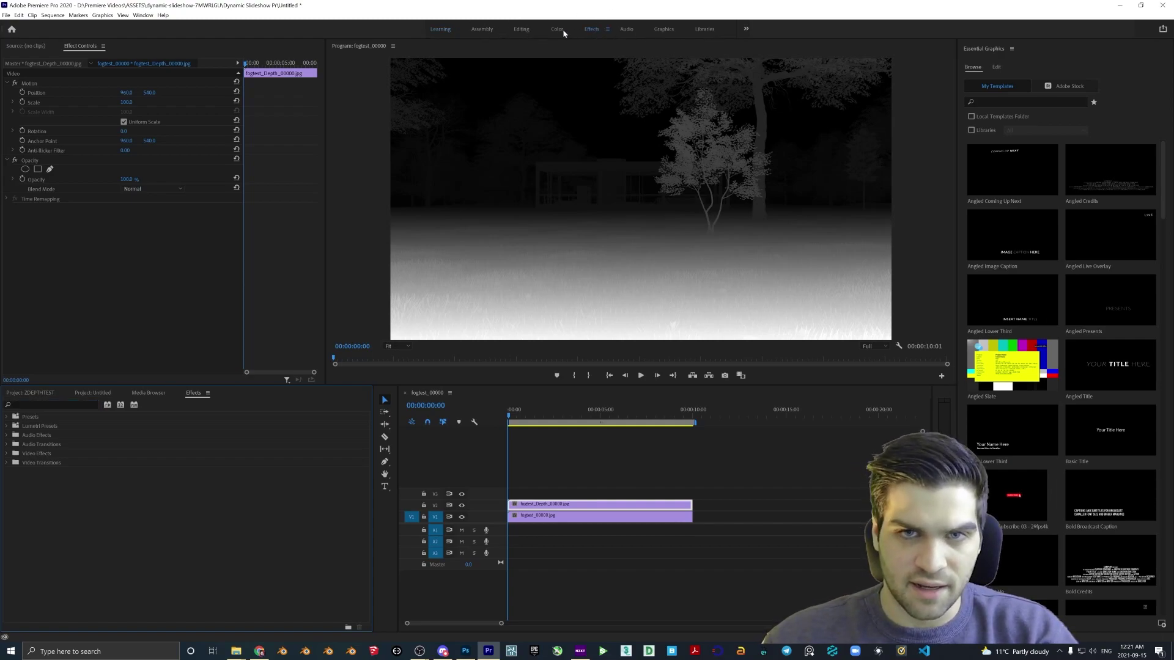
click(521, 30)
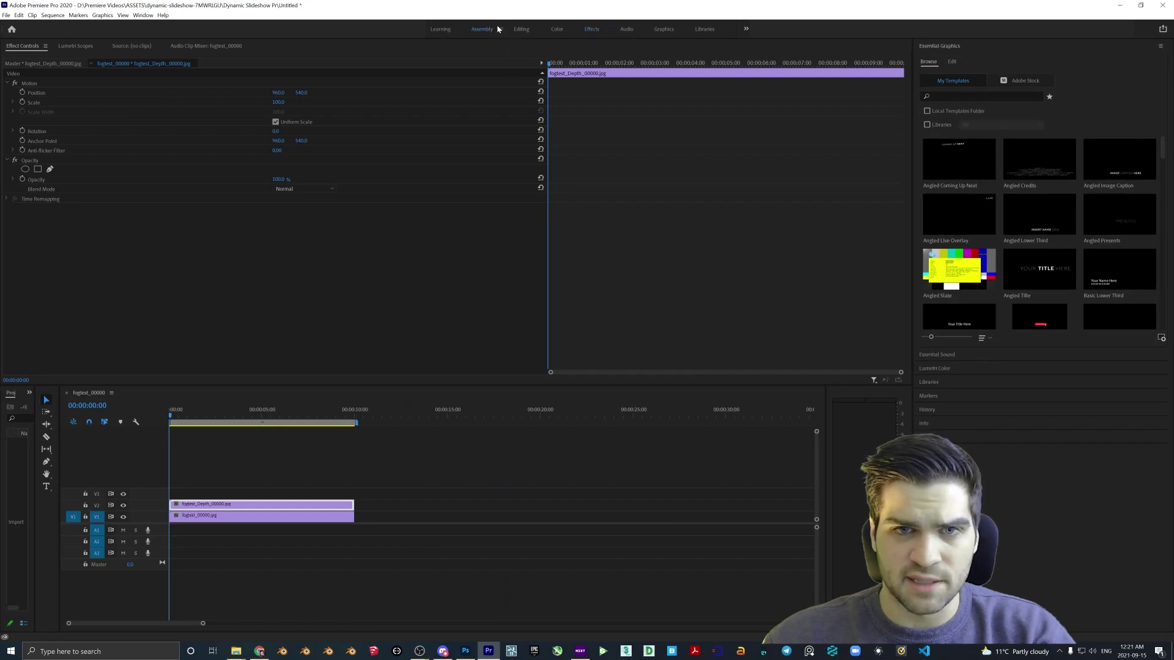
click(554, 30)
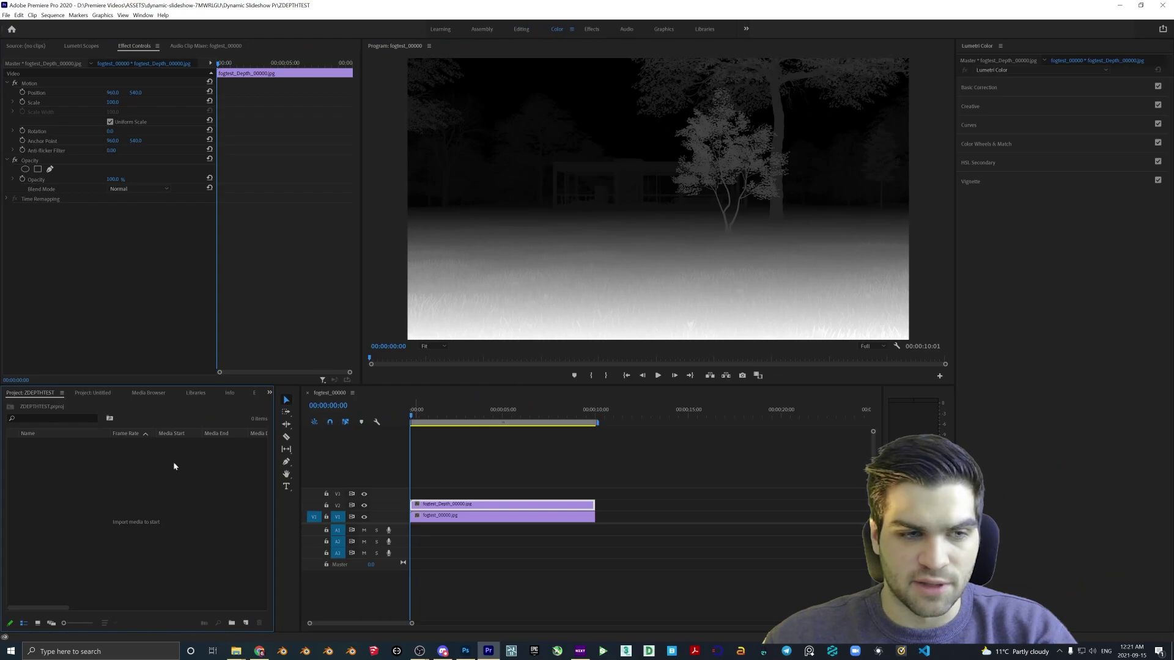
click(441, 30)
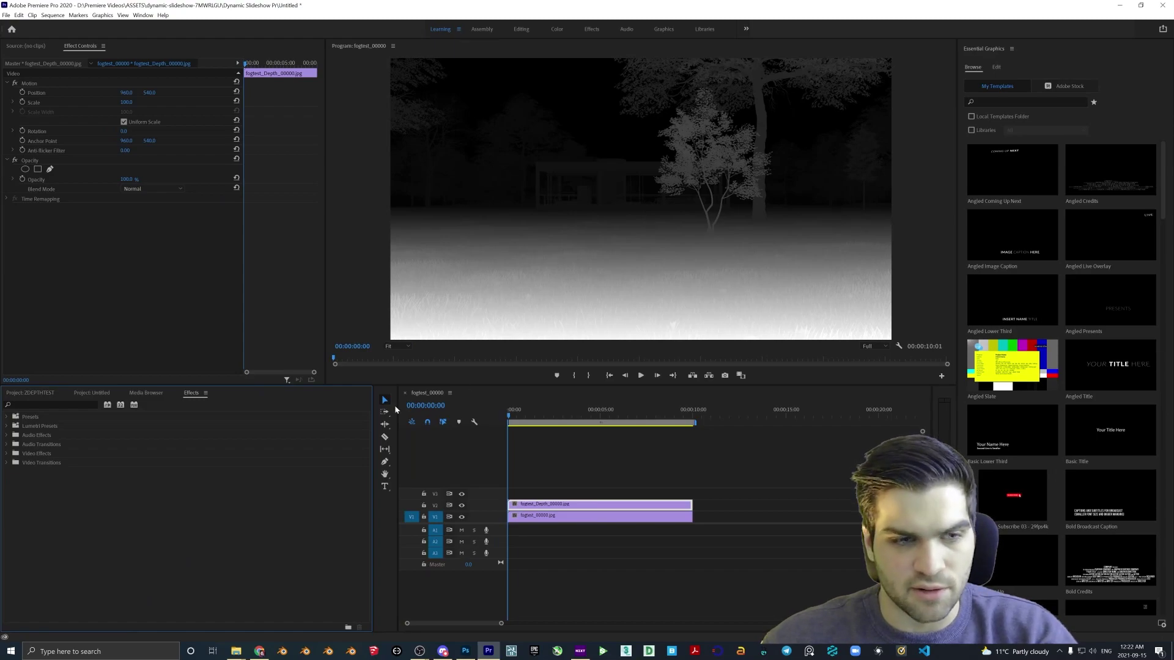
Apply the Invert effect, found by searching 'invert', to the fogtest_Depth clip on V2.
click(71, 406)
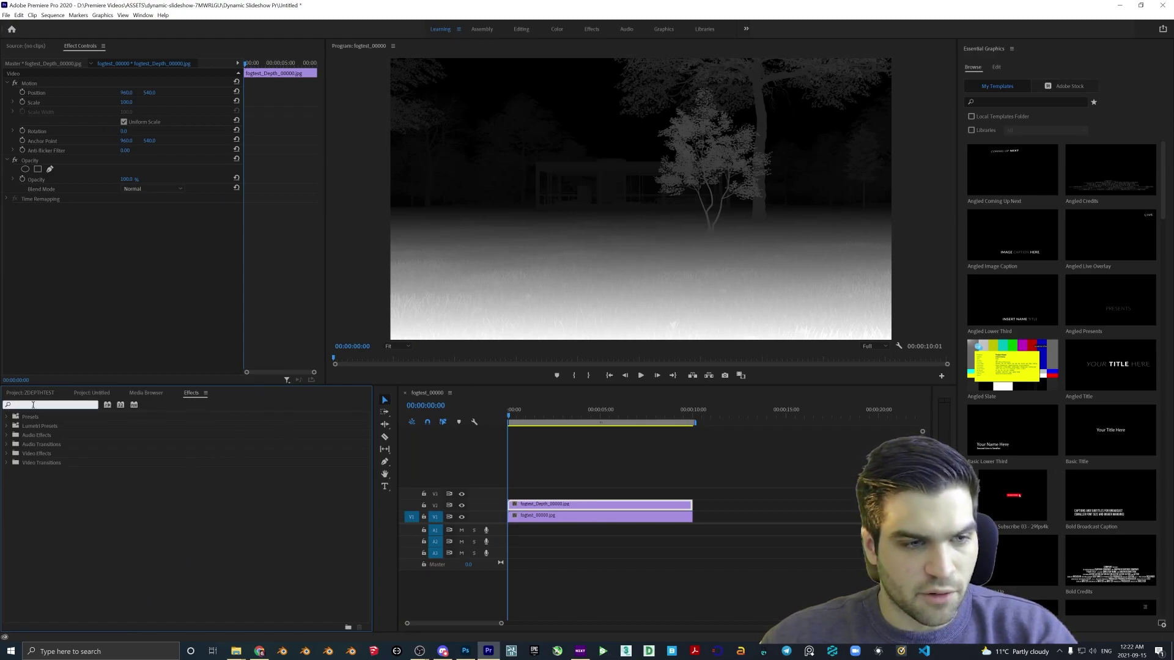
text(invert)
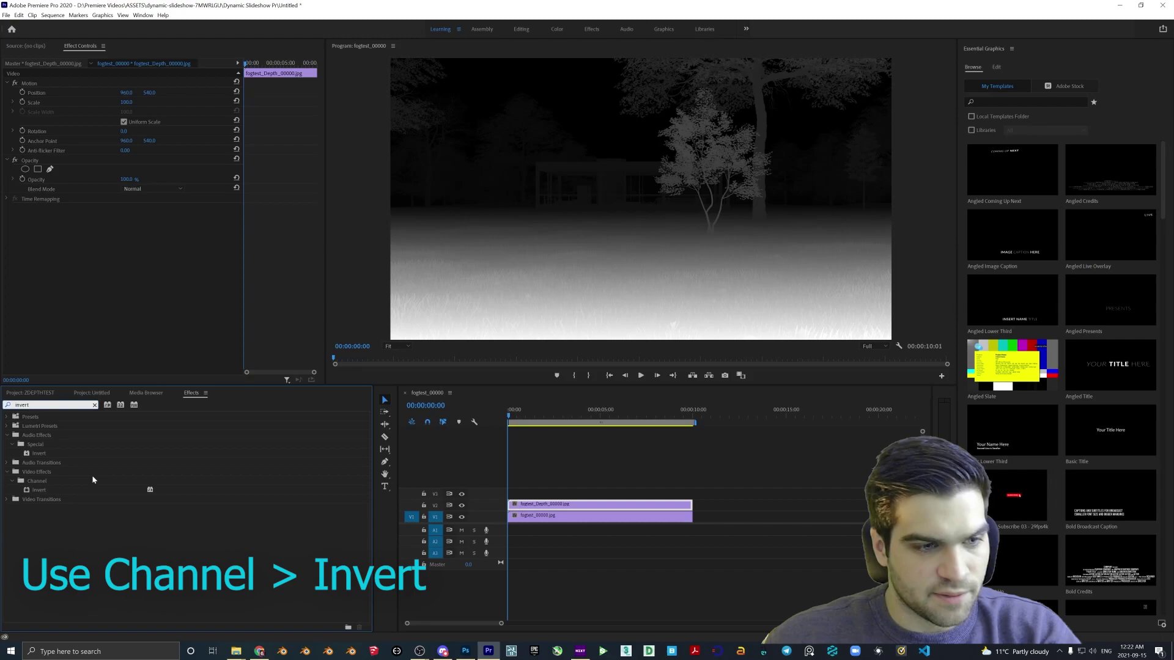
drag(42, 490, 544, 505)
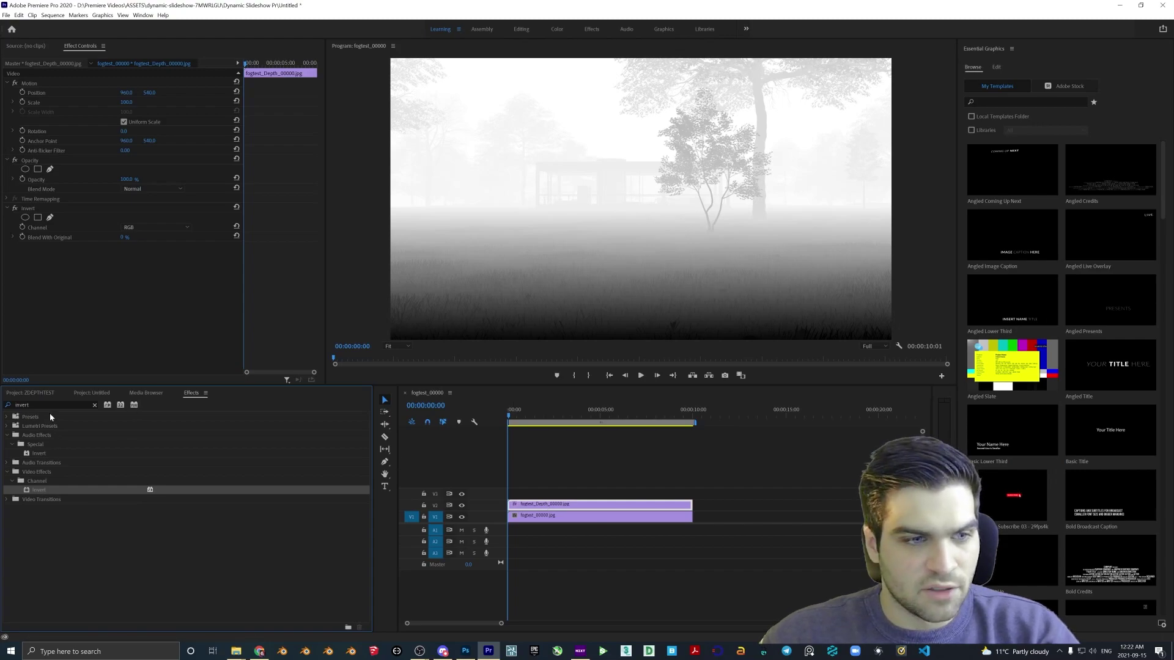
click(95, 406)
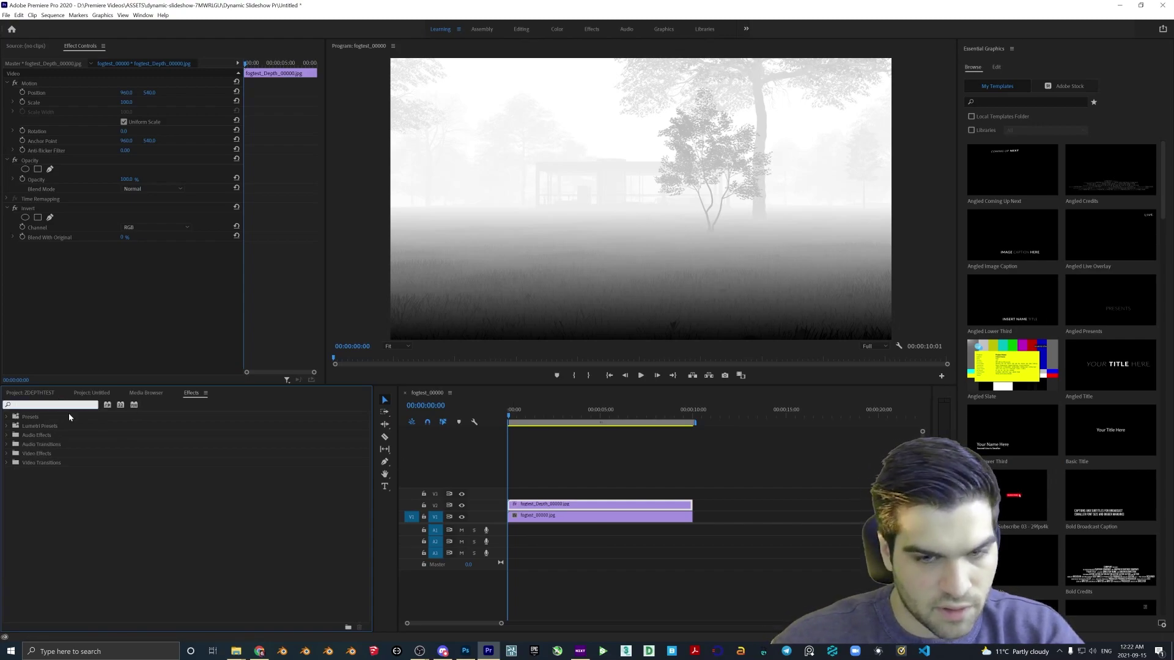
Set the depth clip's Opacity blend mode to Screen, briefly comparing it against Normal.
click(35, 163)
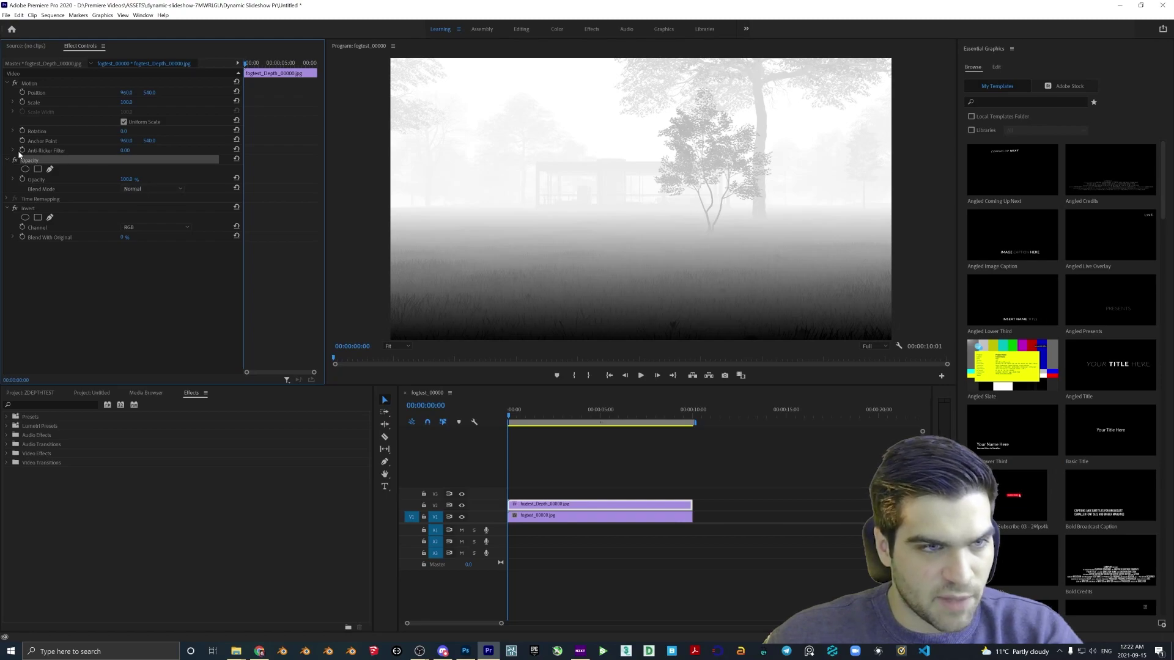
click(127, 187)
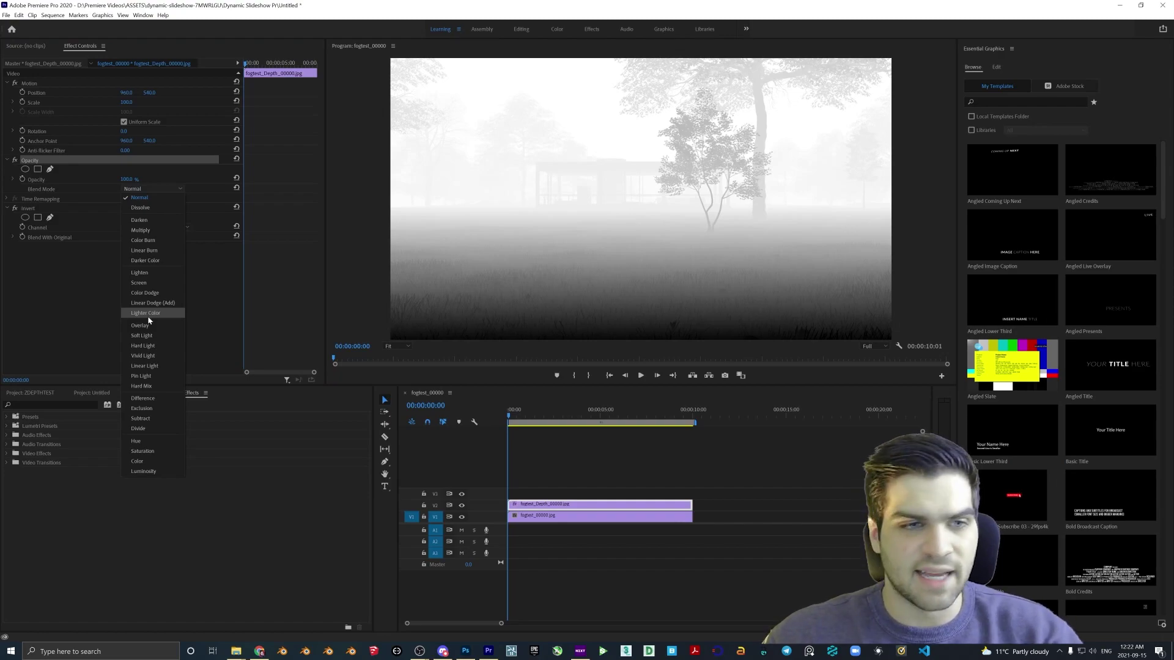
click(146, 284)
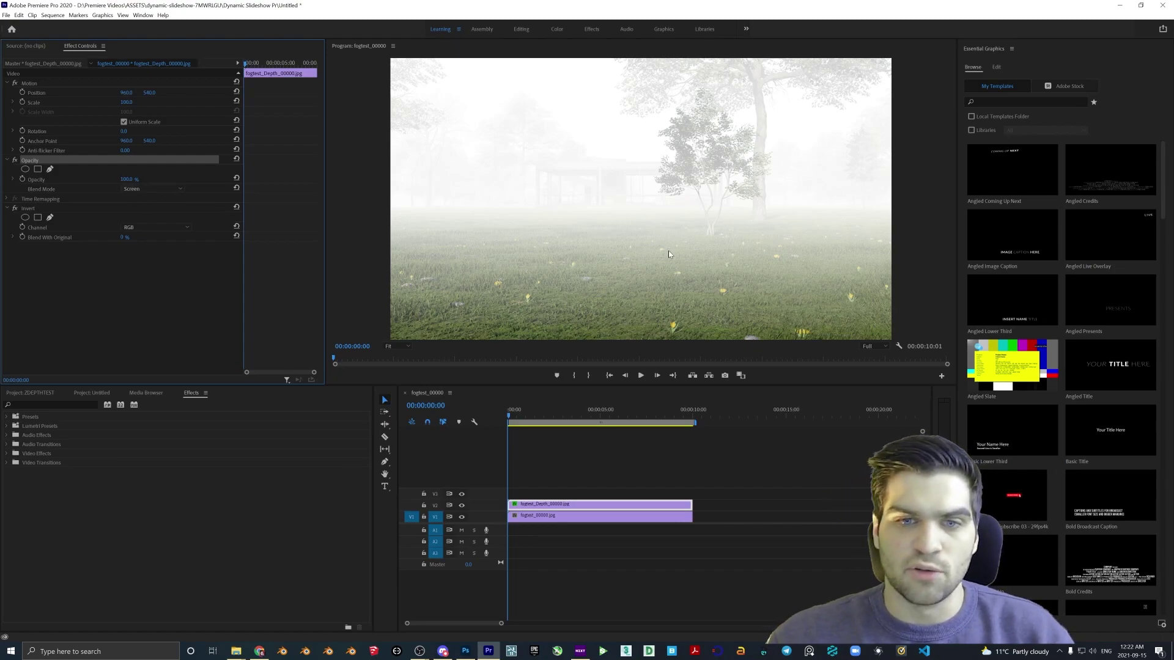
click(153, 189)
click(139, 197)
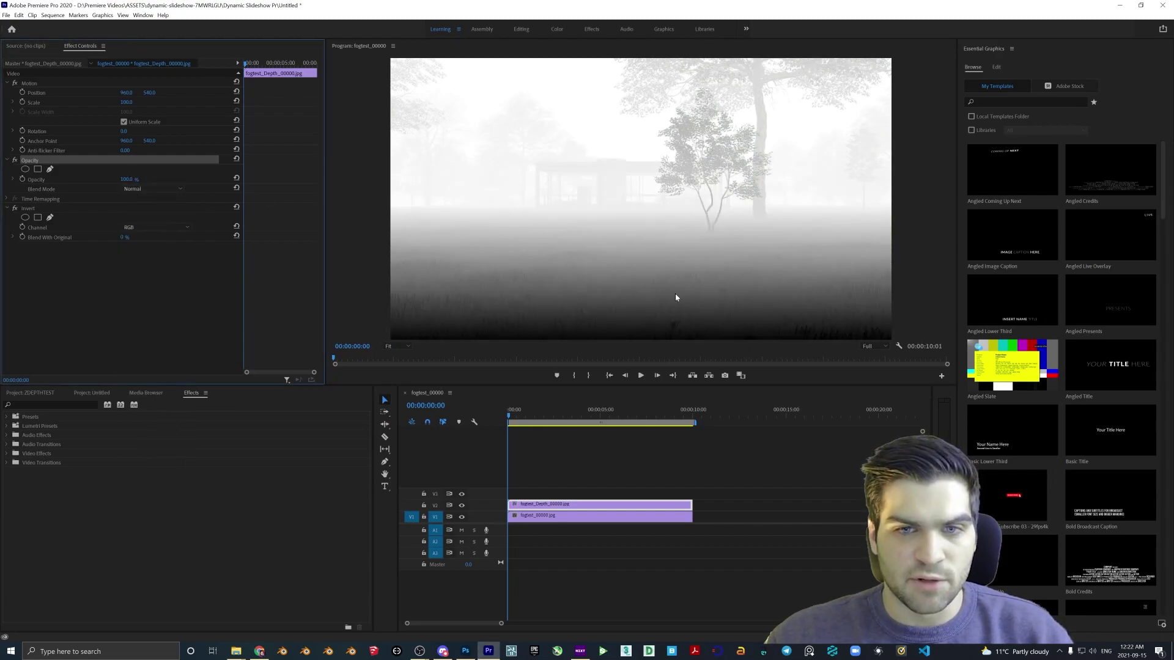
click(145, 187)
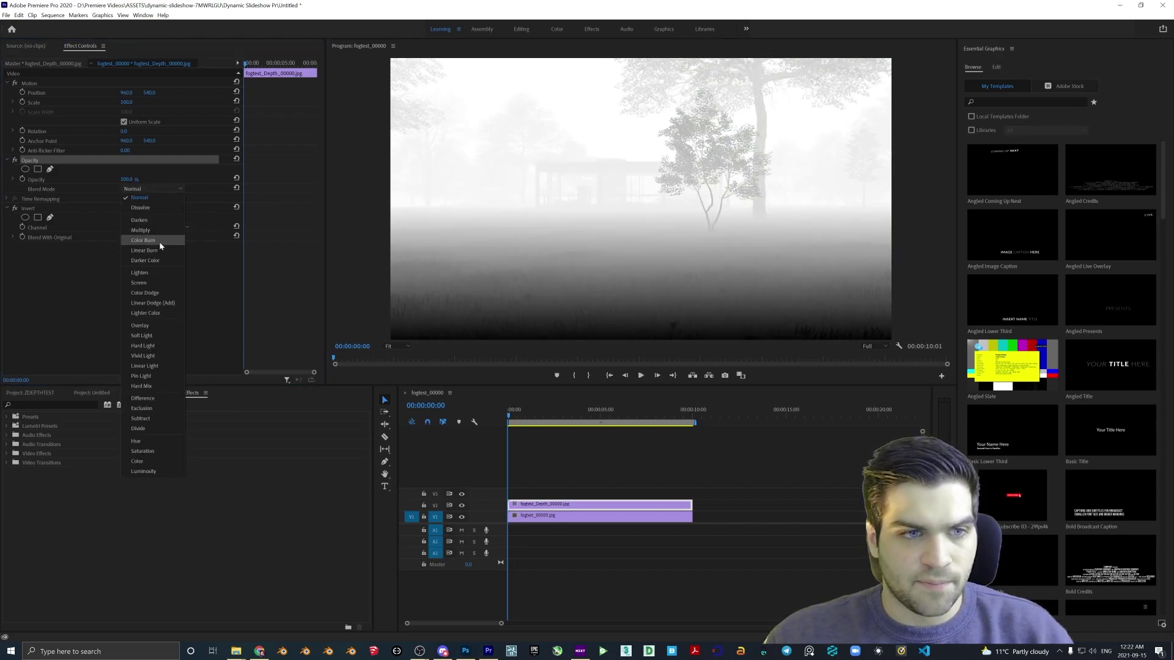
click(145, 284)
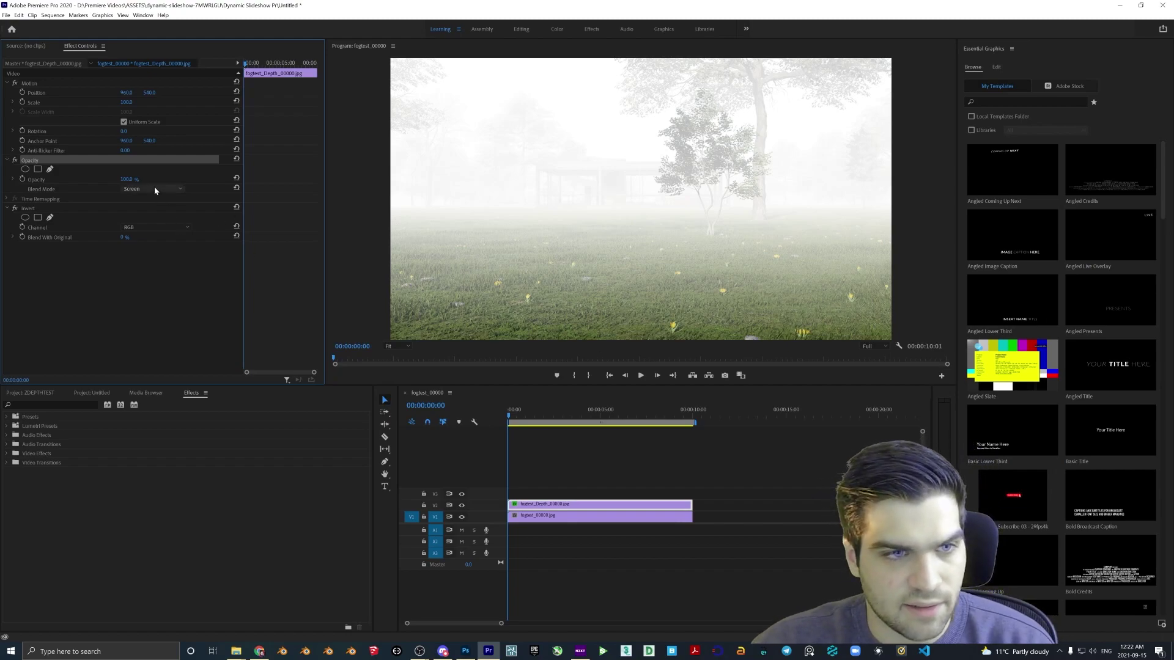
Preview the fogged sequence, then stop and return to the first frame.
click(641, 376)
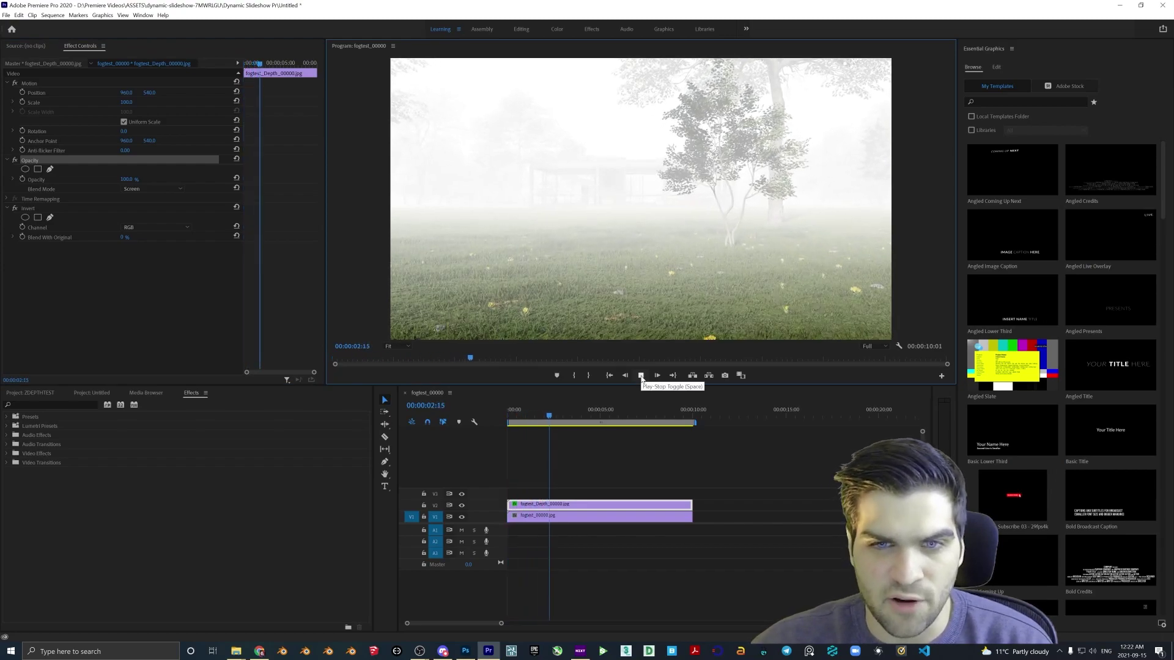
key(space)
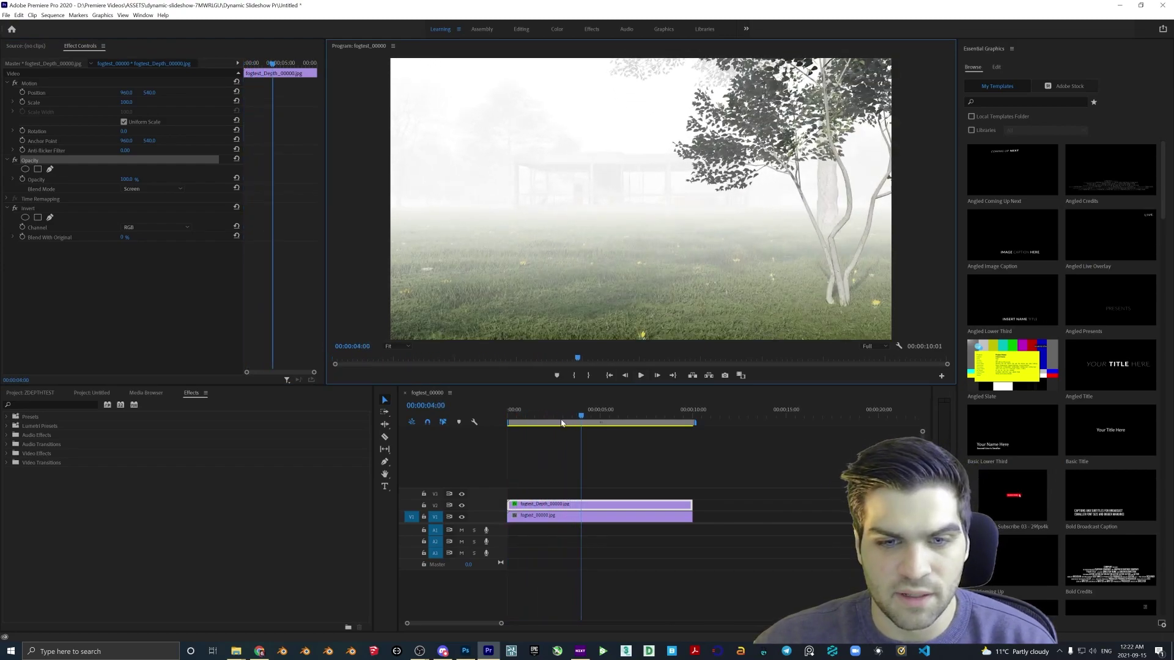
key(Home)
Try 50% opacity on the fogtest_Depth clip, preview it, then settle on 75%.
click(127, 179)
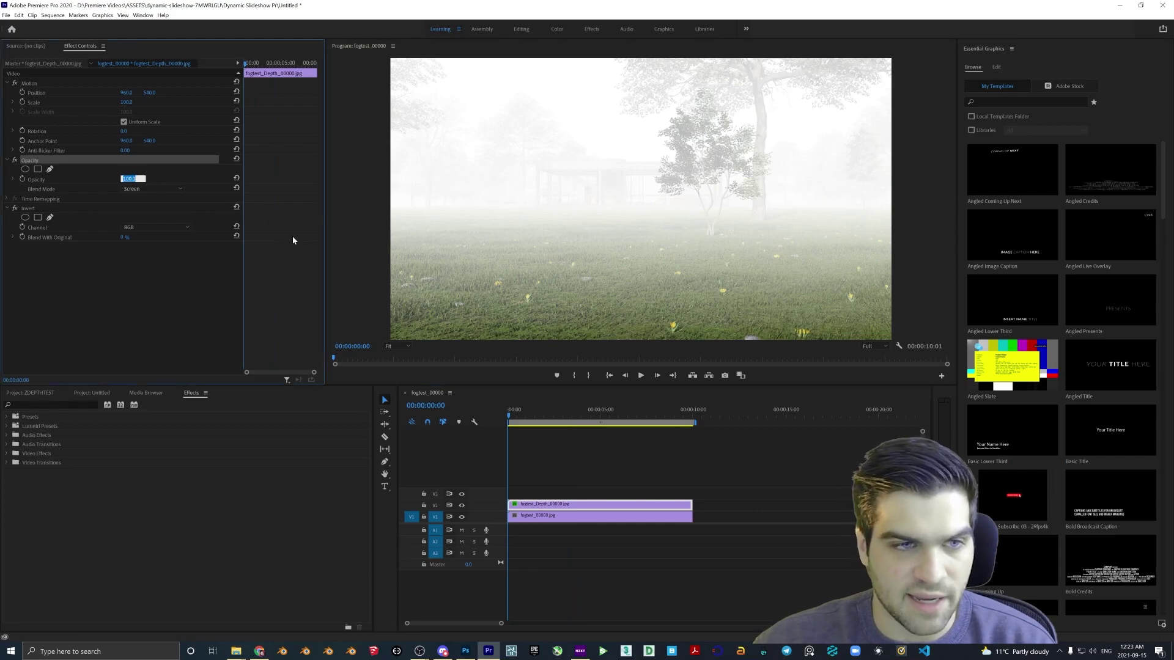
text(50)
key(Return)
click(638, 376)
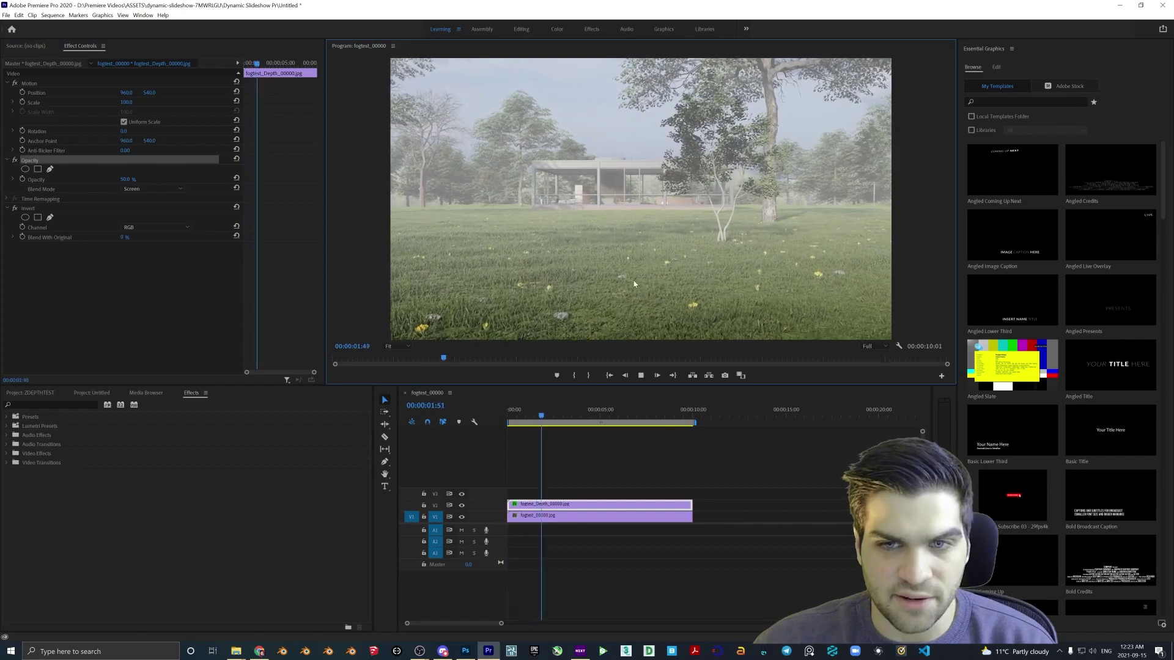
click(127, 180)
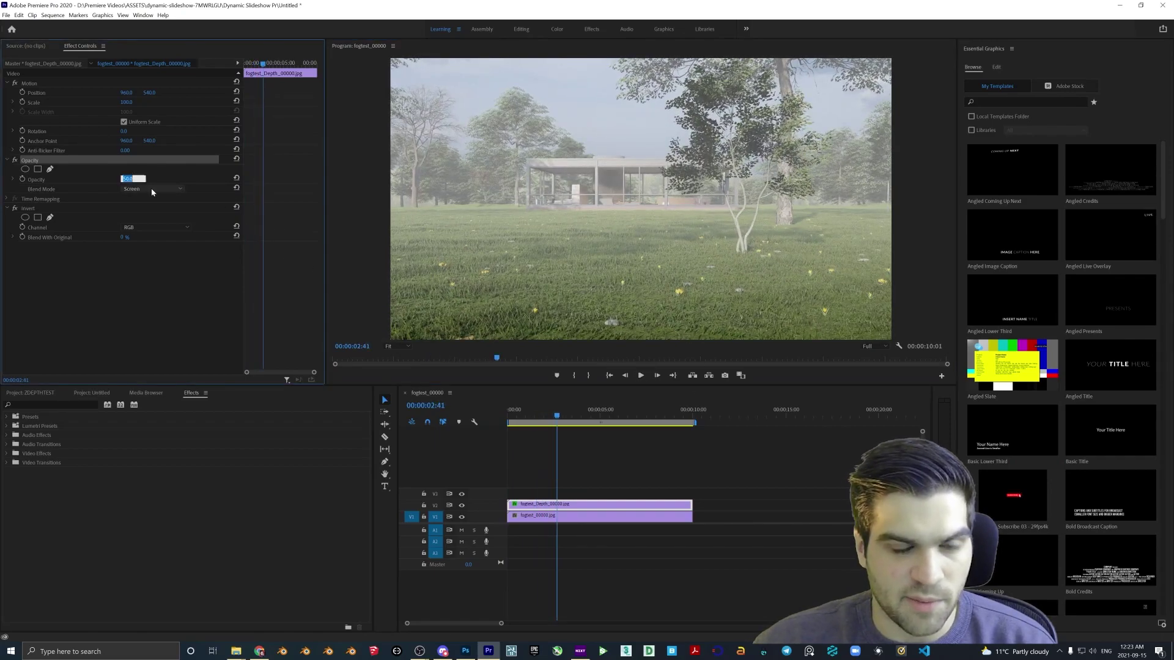
text(75)
key(Return)
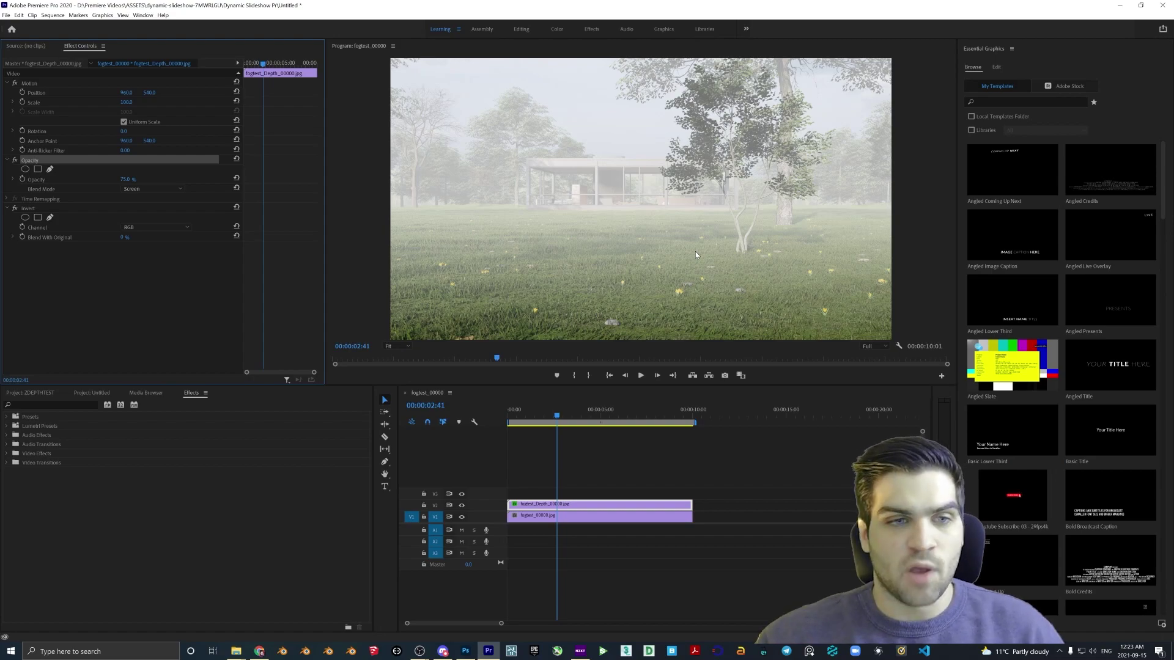
click(462, 505)
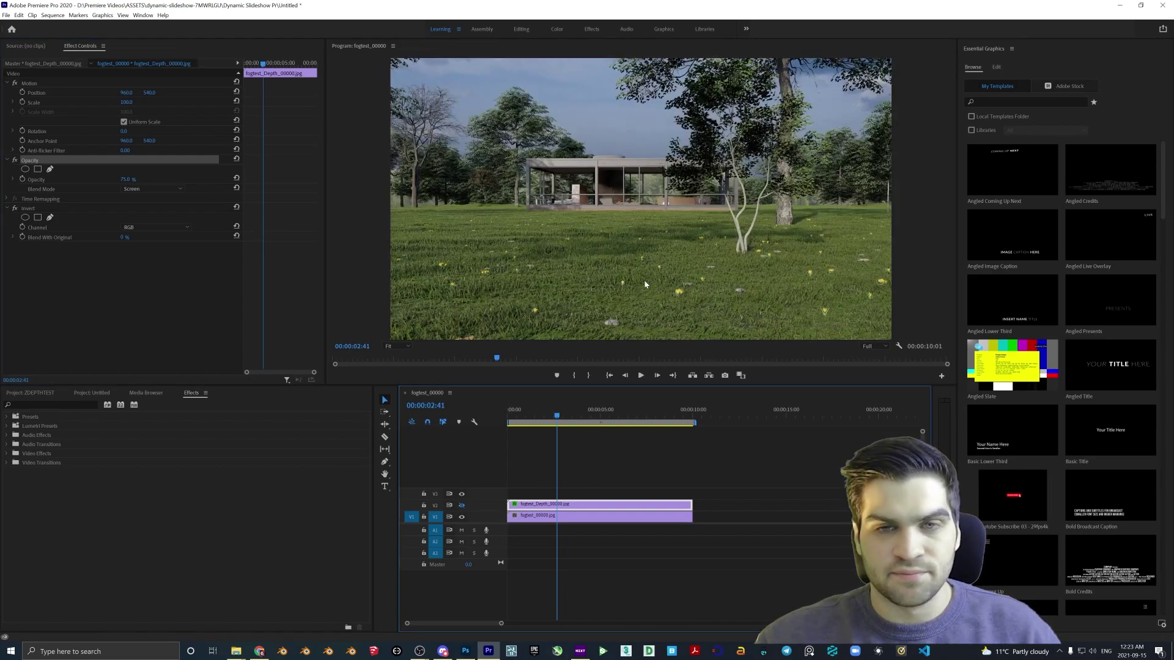
click(462, 505)
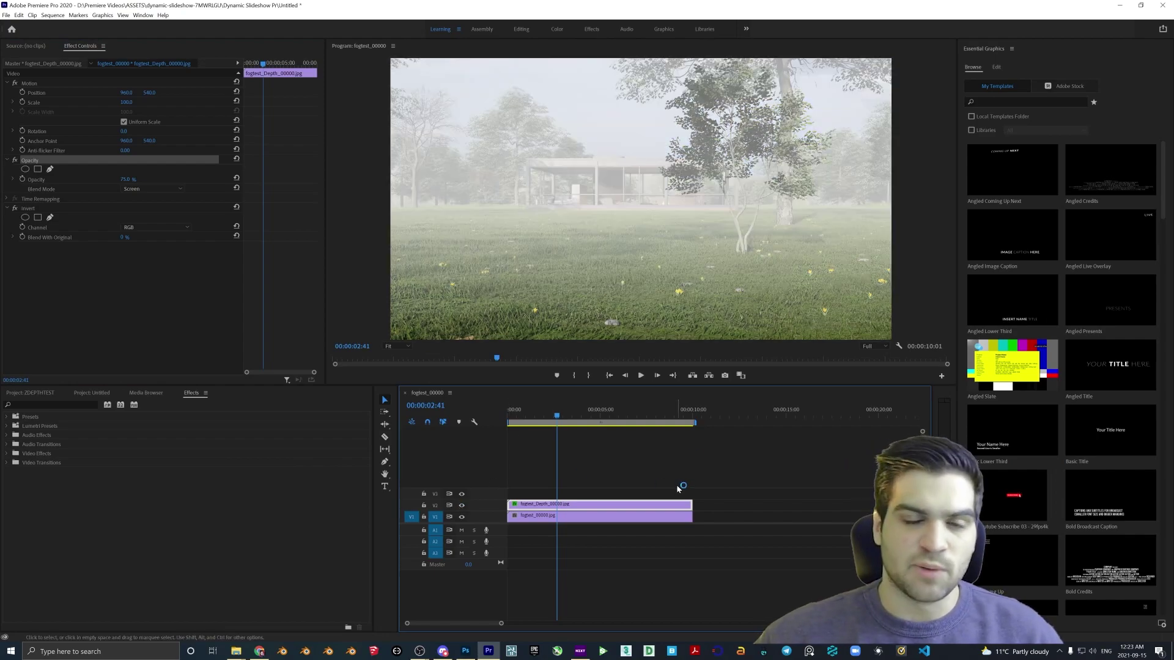